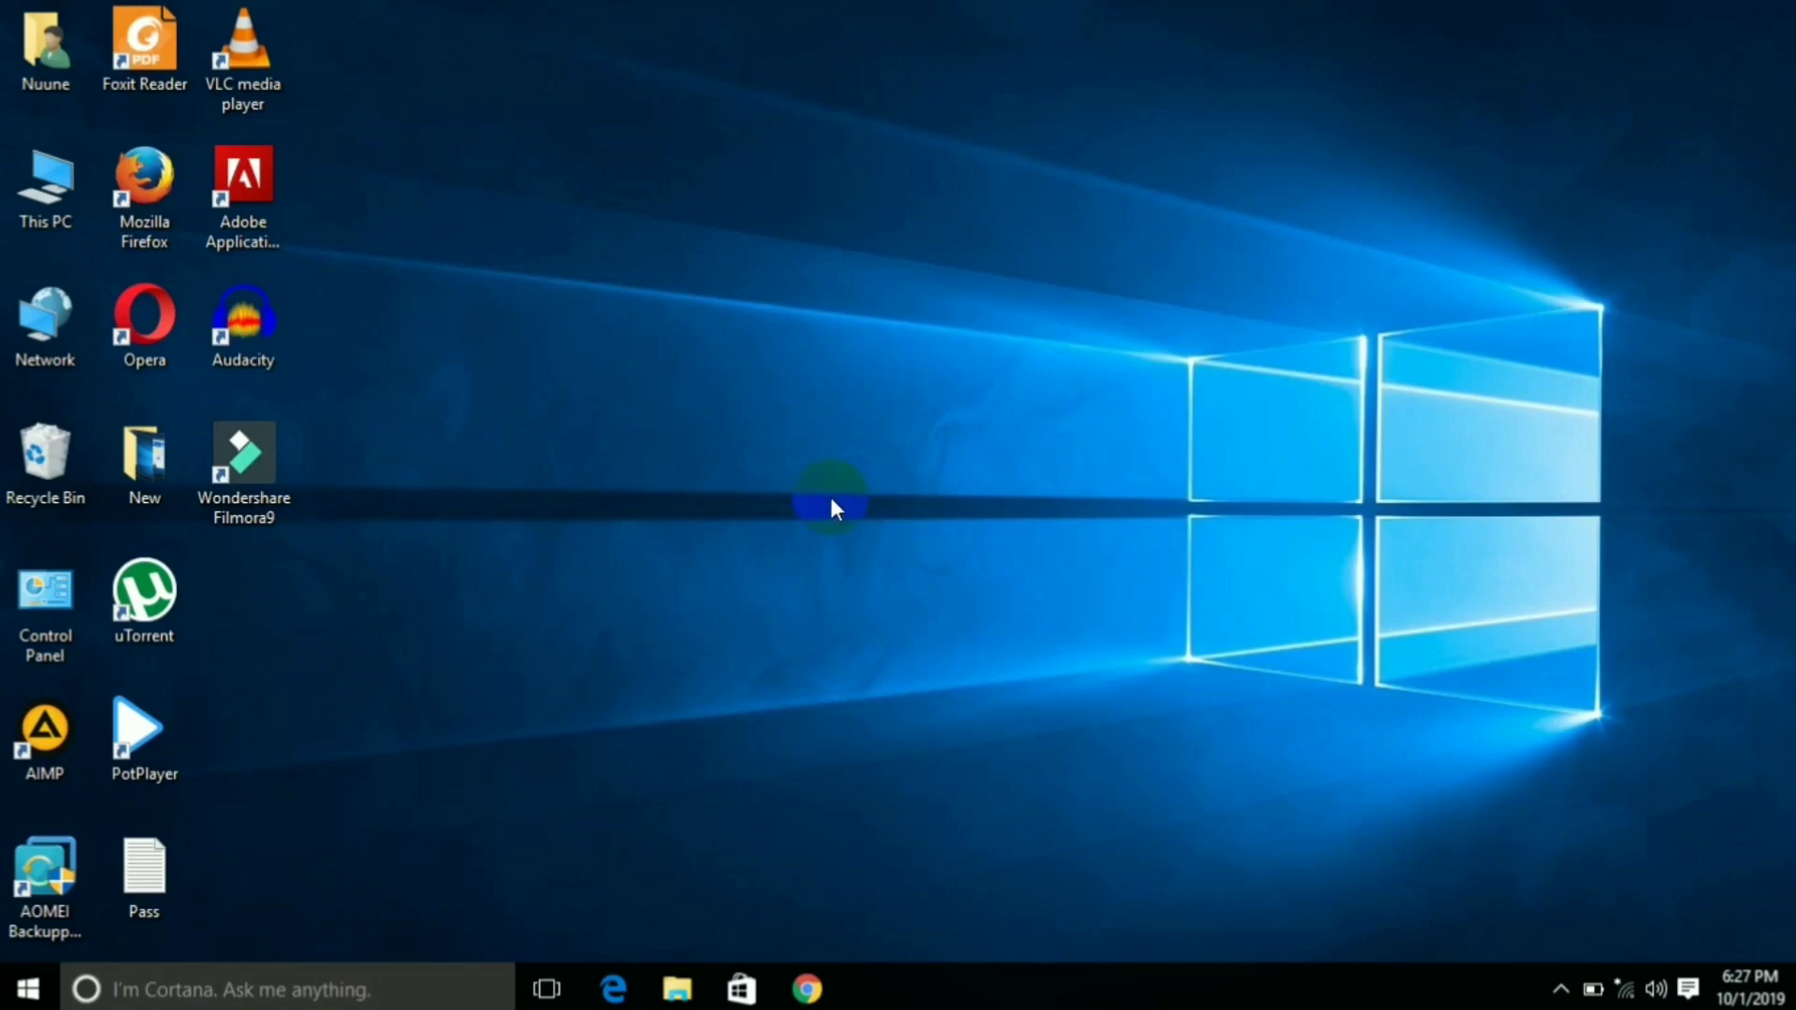
Open Control Panel's User Accounts and go to the Manage Accounts page
{"action": "left_click", "coordinate": [59, 605]}
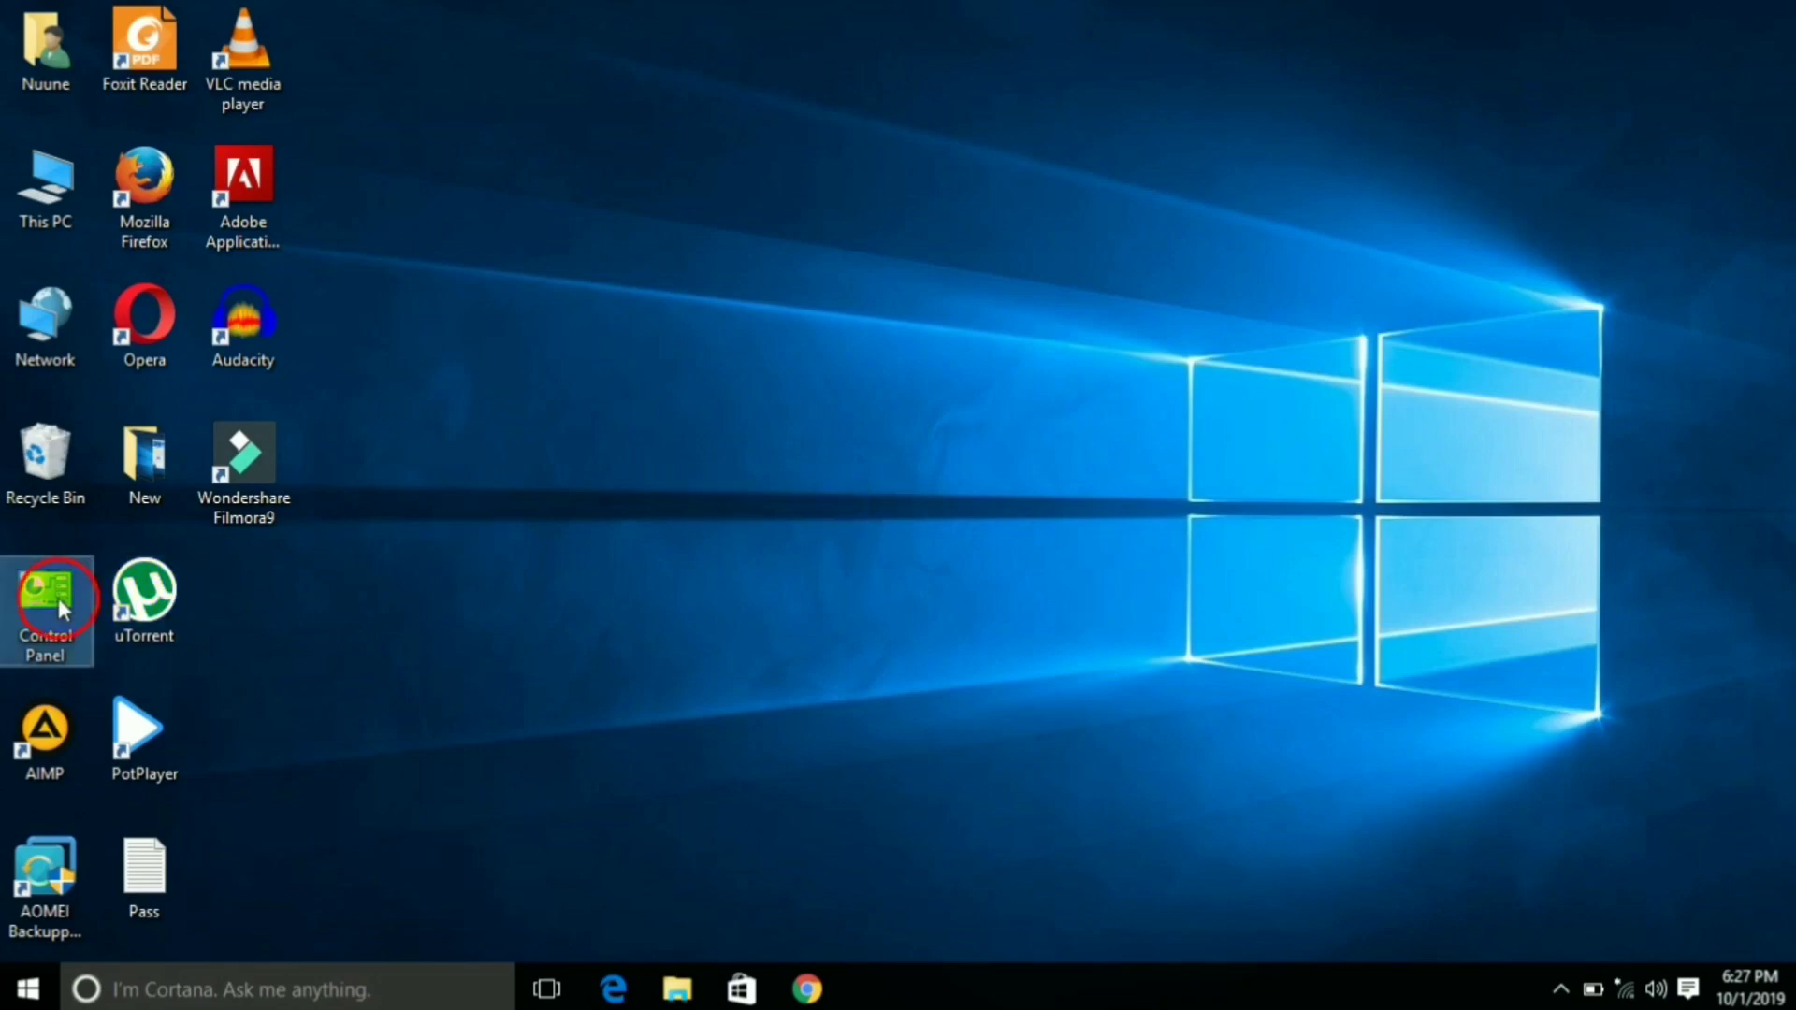
{"action": "double_click", "coordinate": [58, 604]}
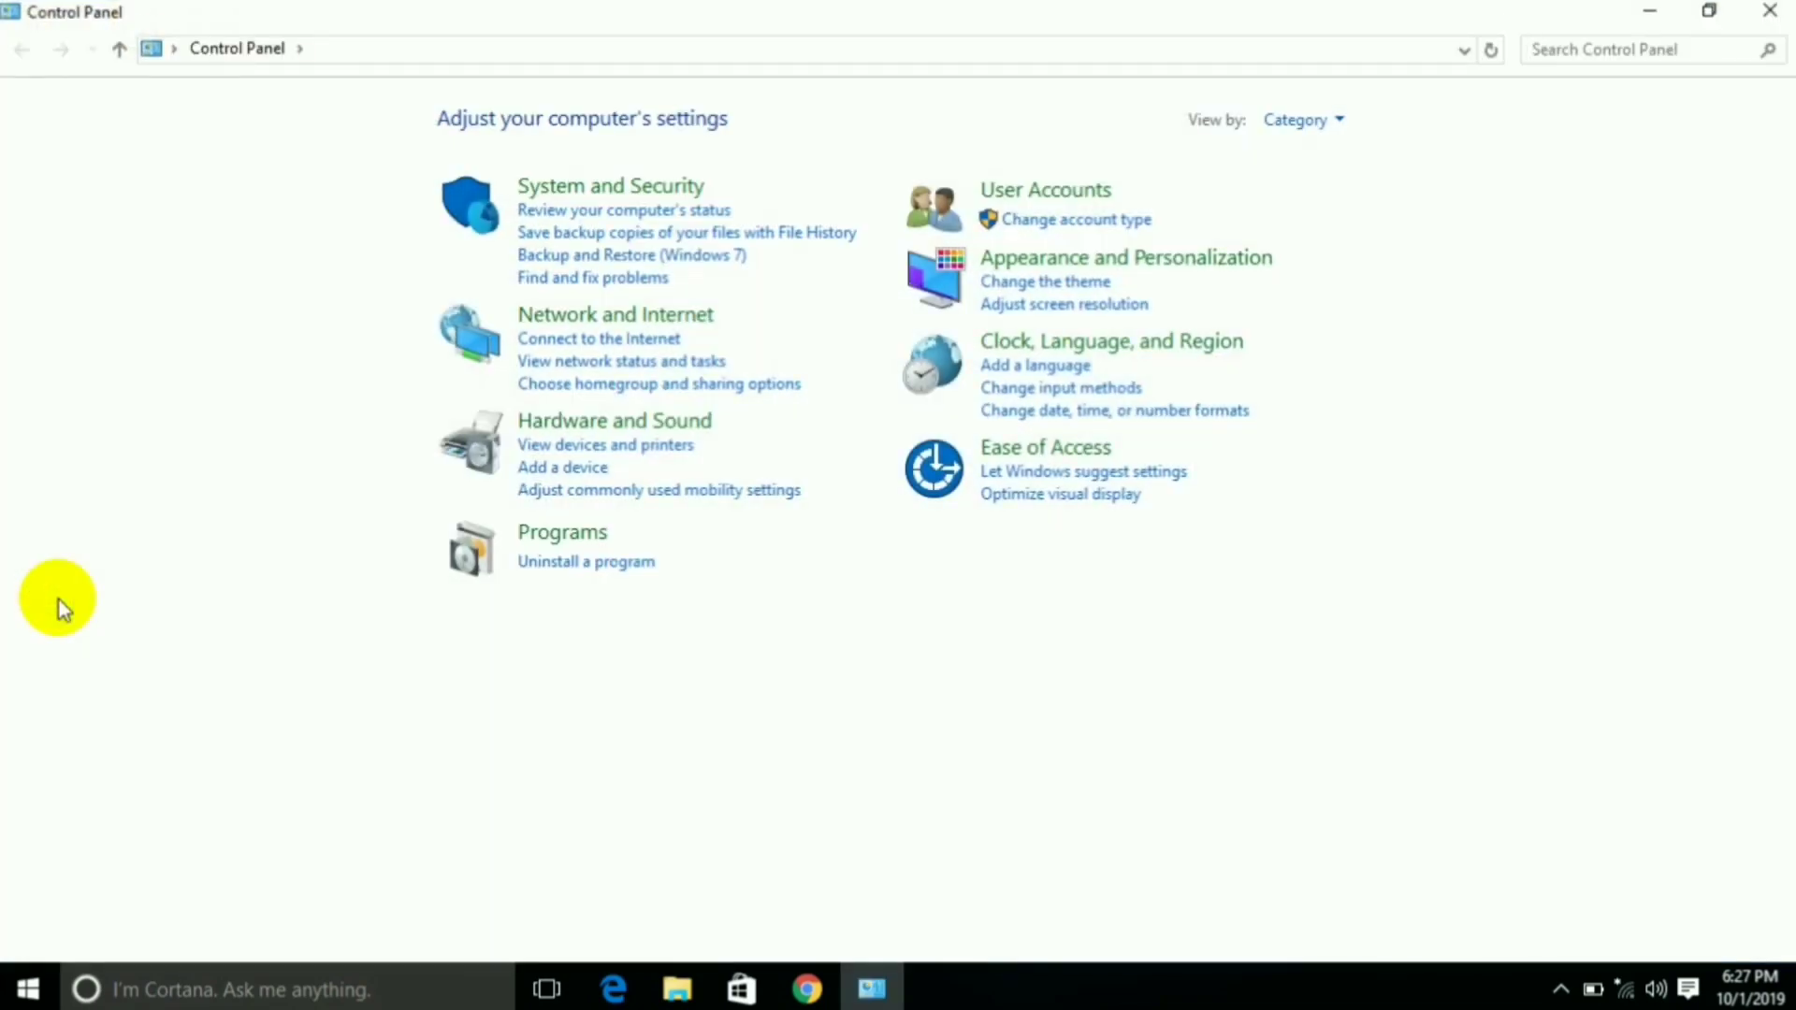
{"action": "left_click", "coordinate": [1058, 200]}
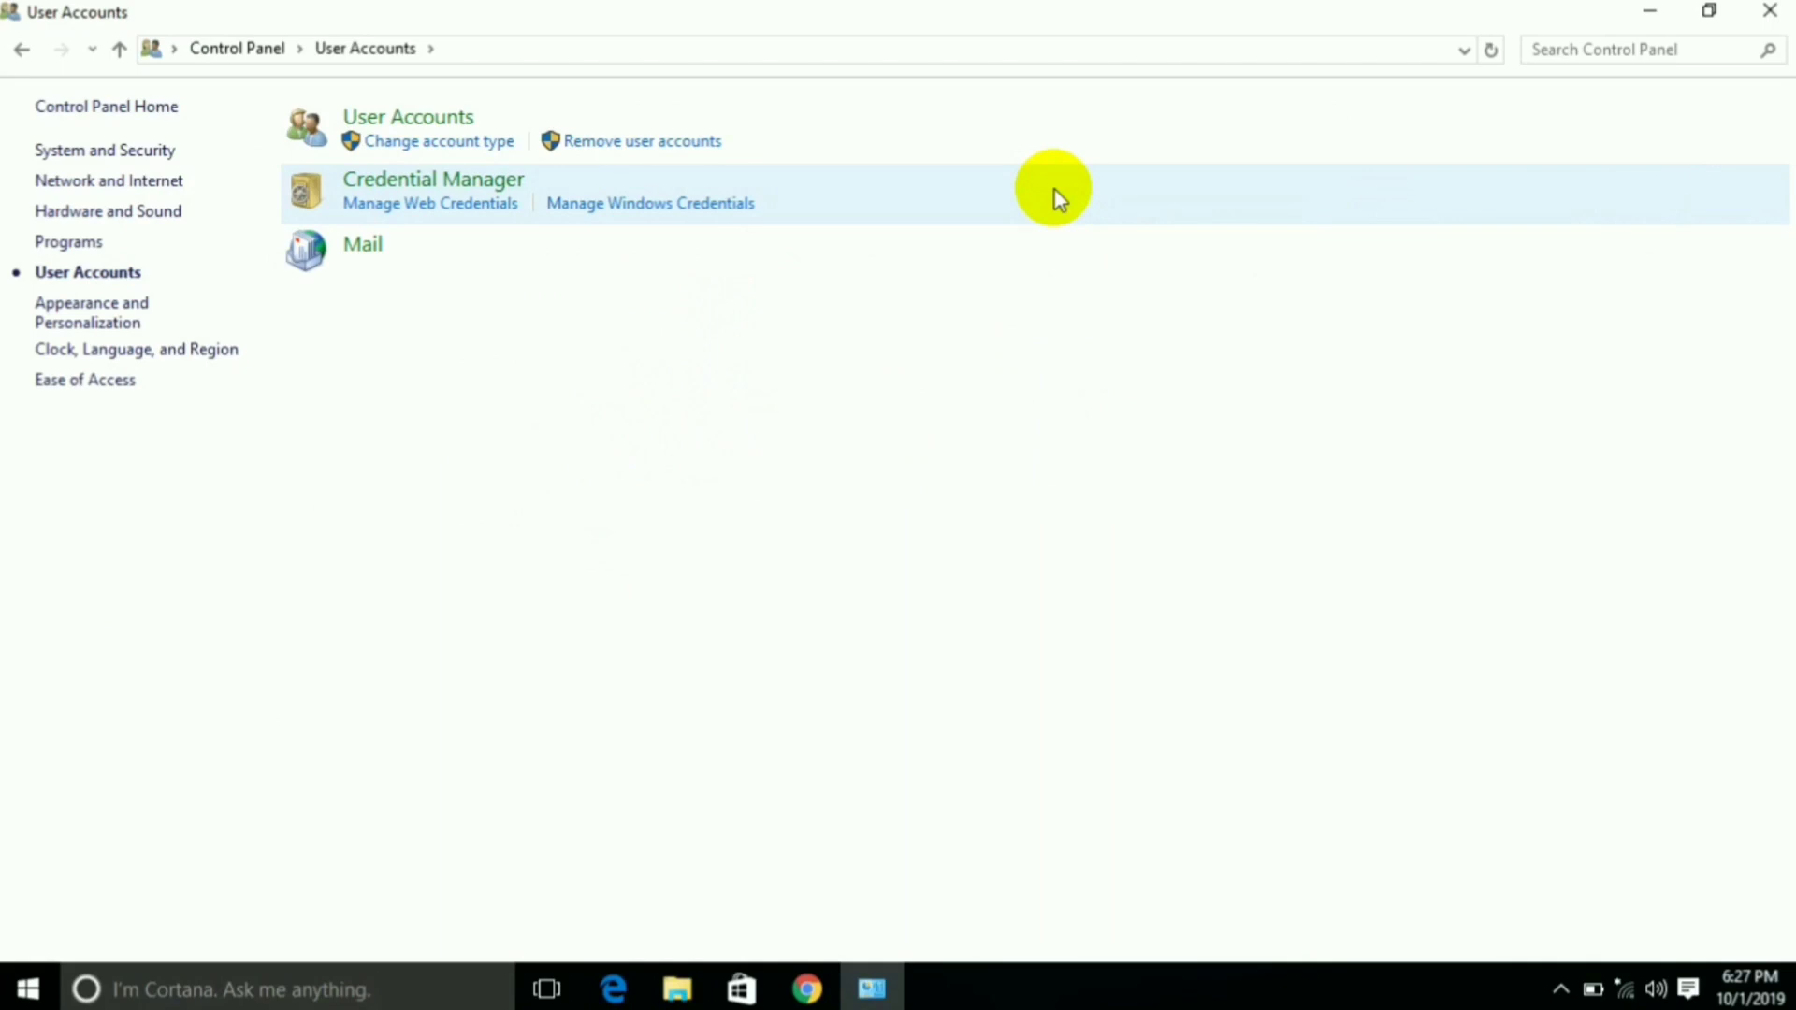
{"action": "left_click", "coordinate": [671, 148]}
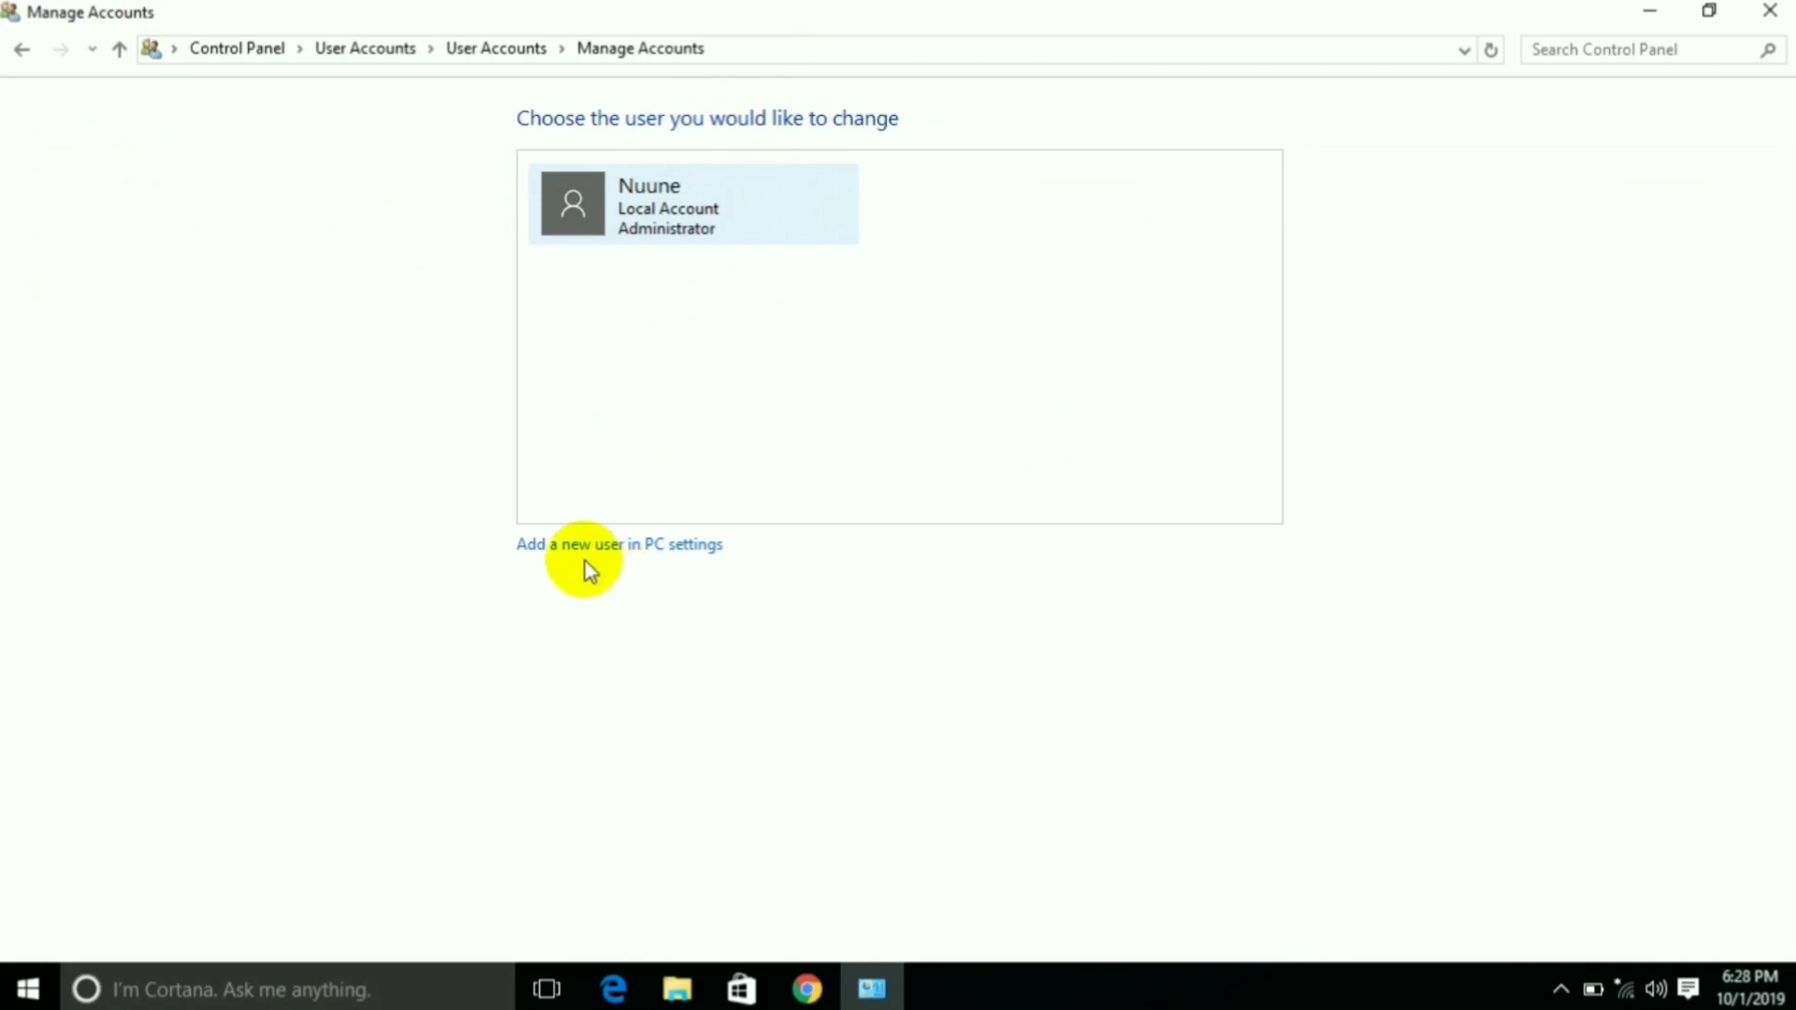
Add a local user in PC settings with a user name, a password entered twice, and a hint
{"action": "left_click", "coordinate": [628, 546]}
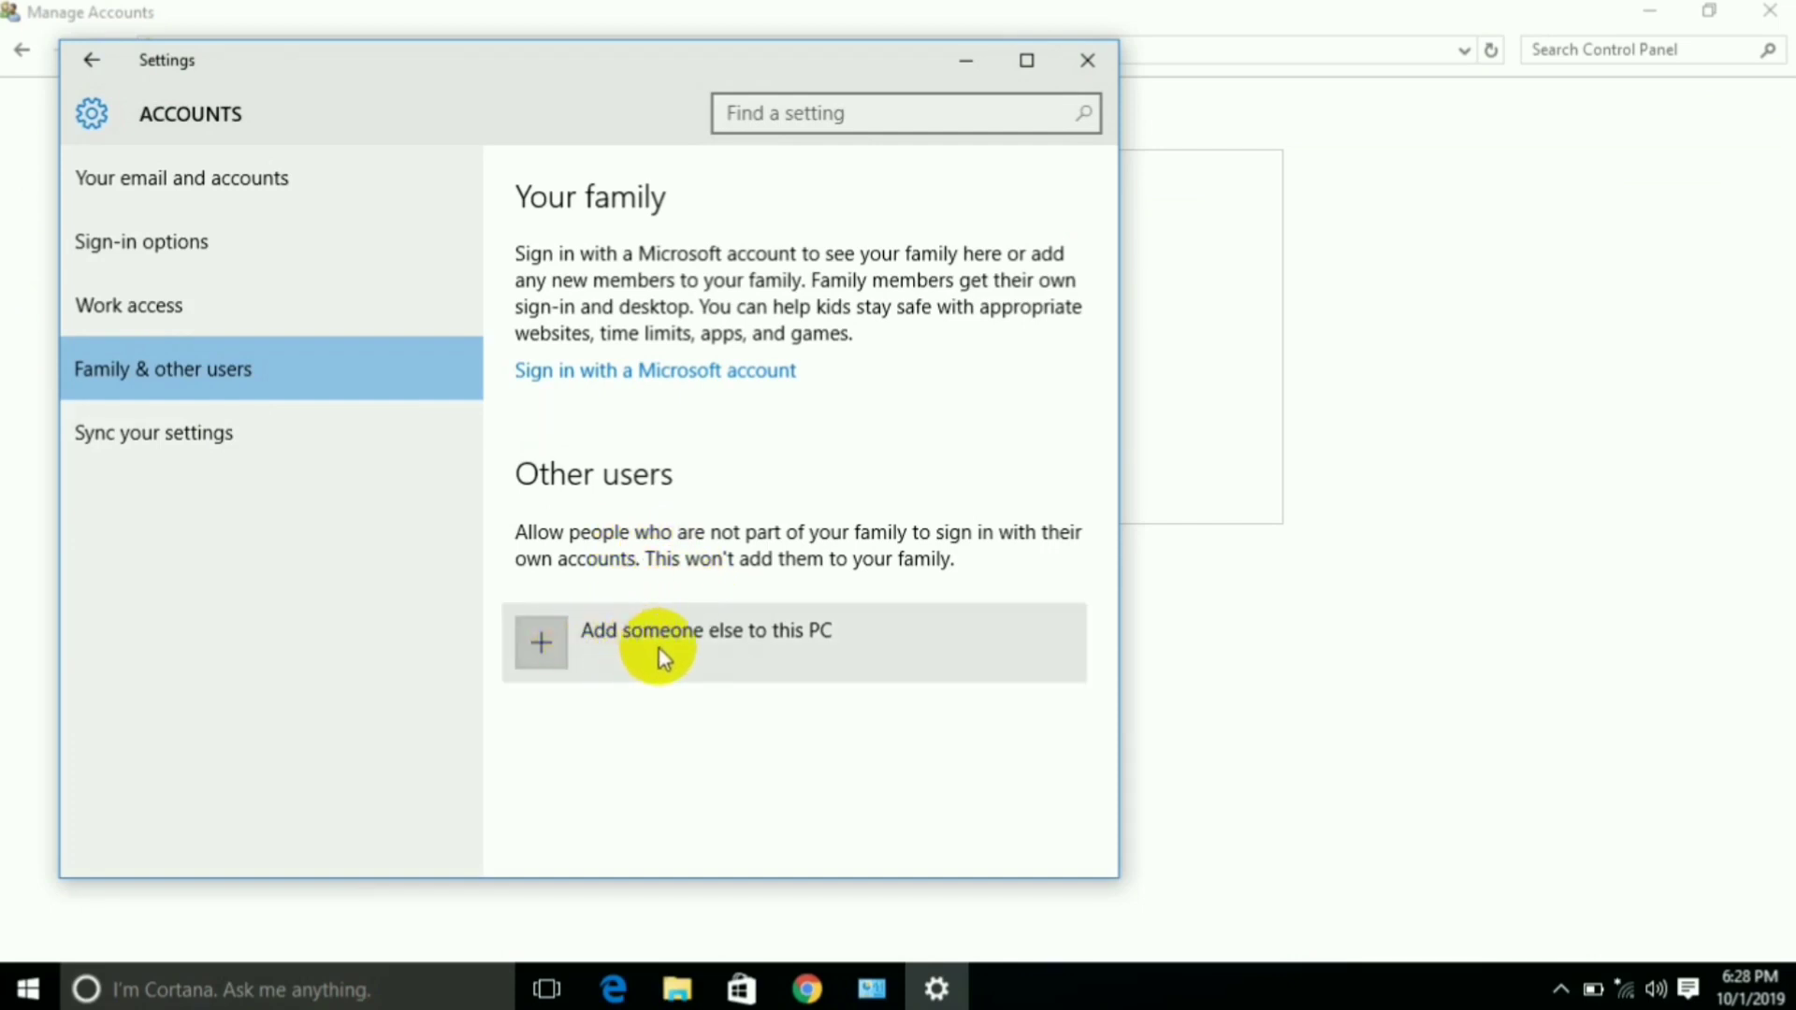
{"action": "left_click", "coordinate": [740, 655]}
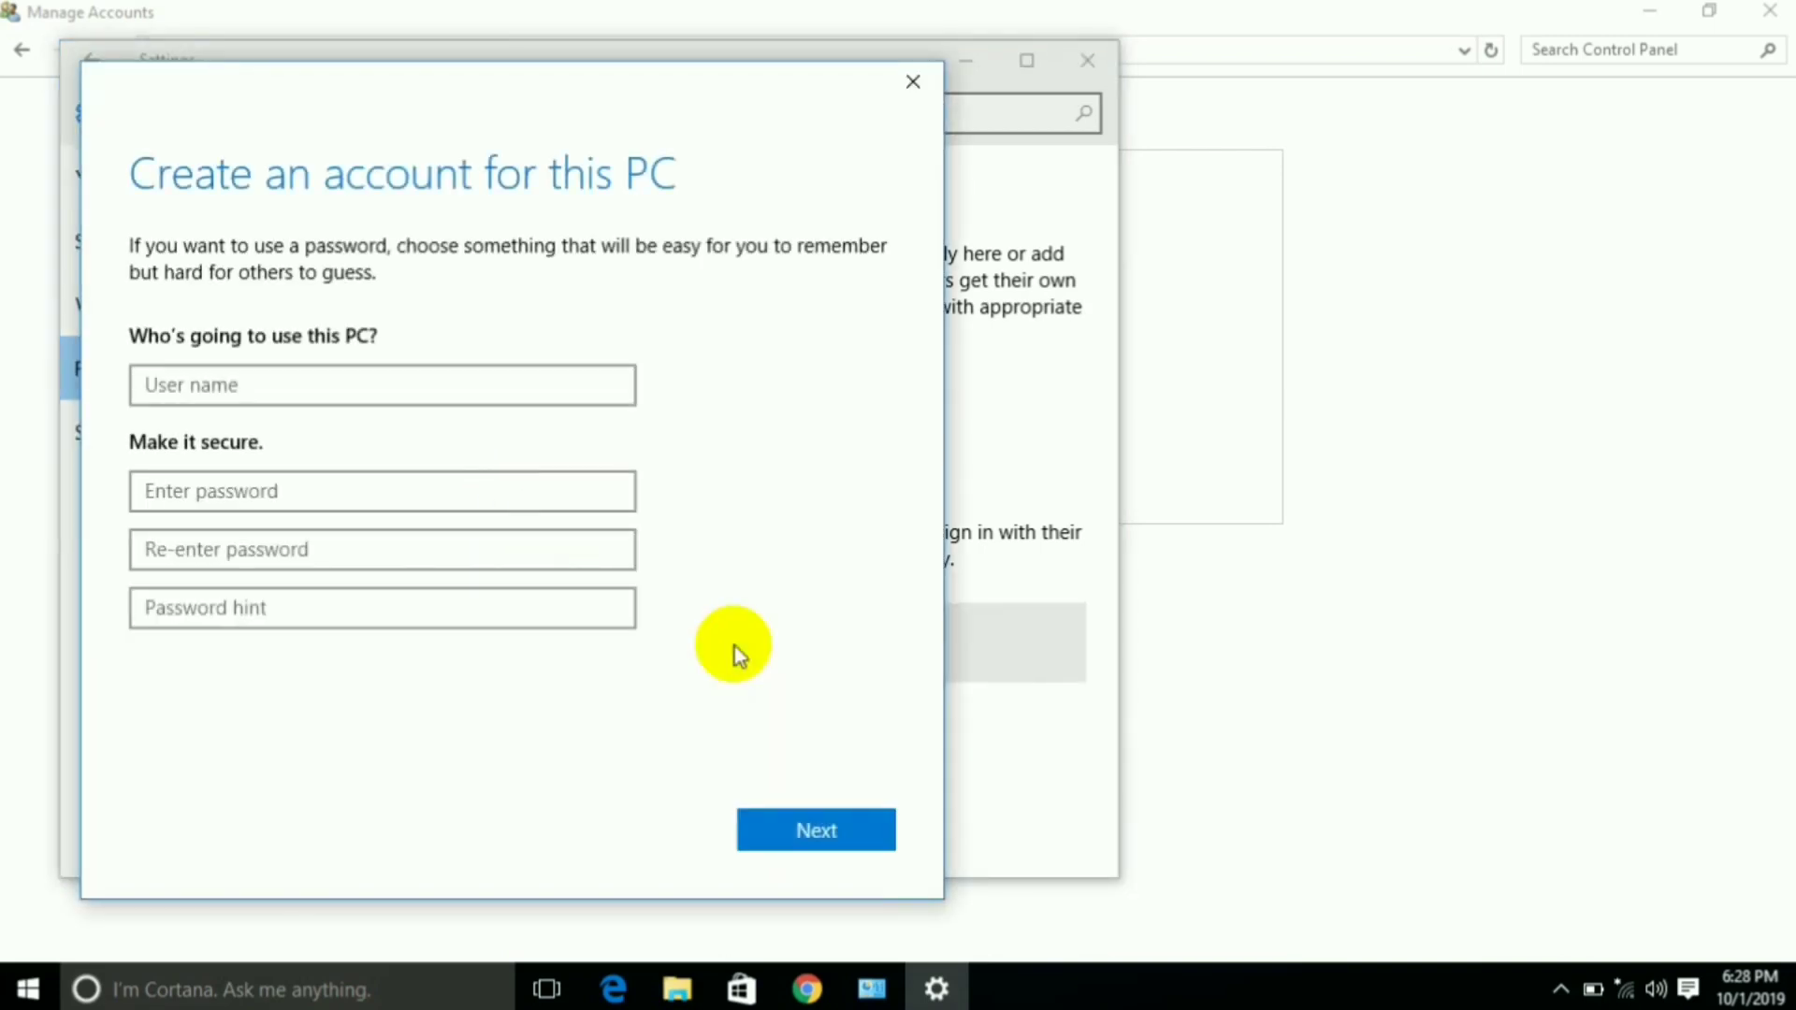
{"action": "left_click", "coordinate": [330, 385]}
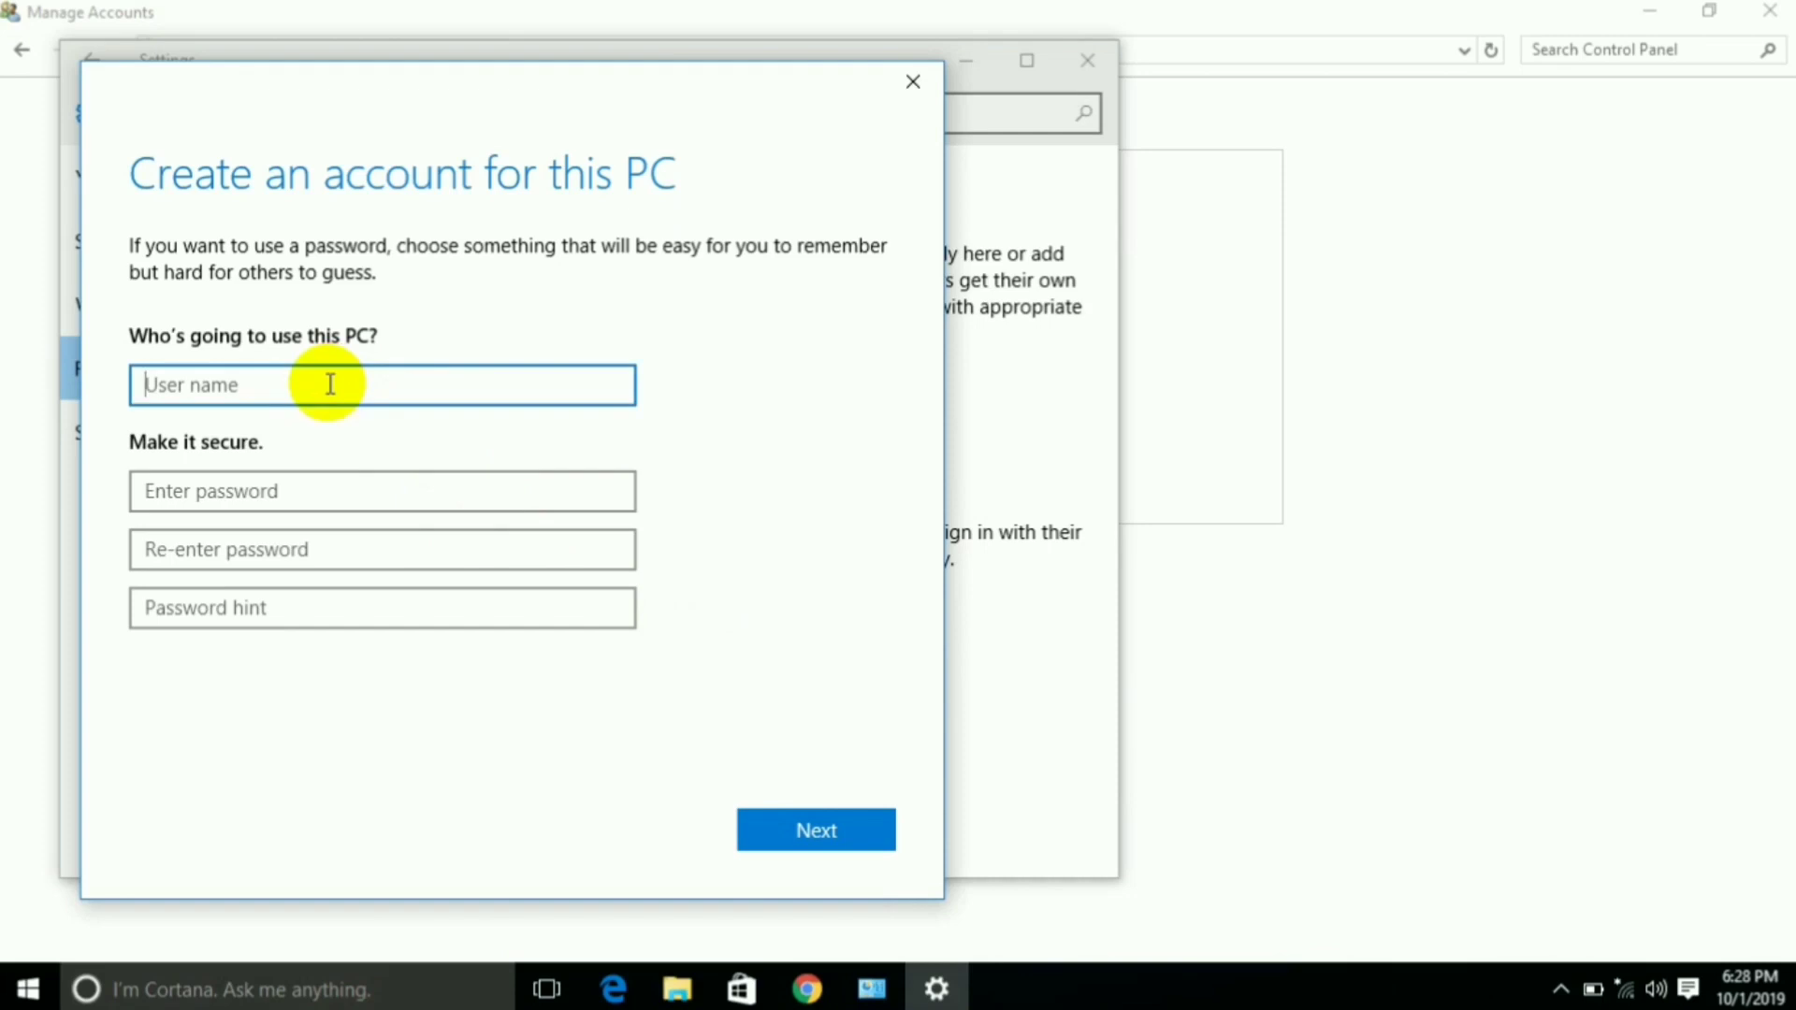
{"action": "type", "text": "Ali"}
{"action": "left_click", "coordinate": [280, 492]}
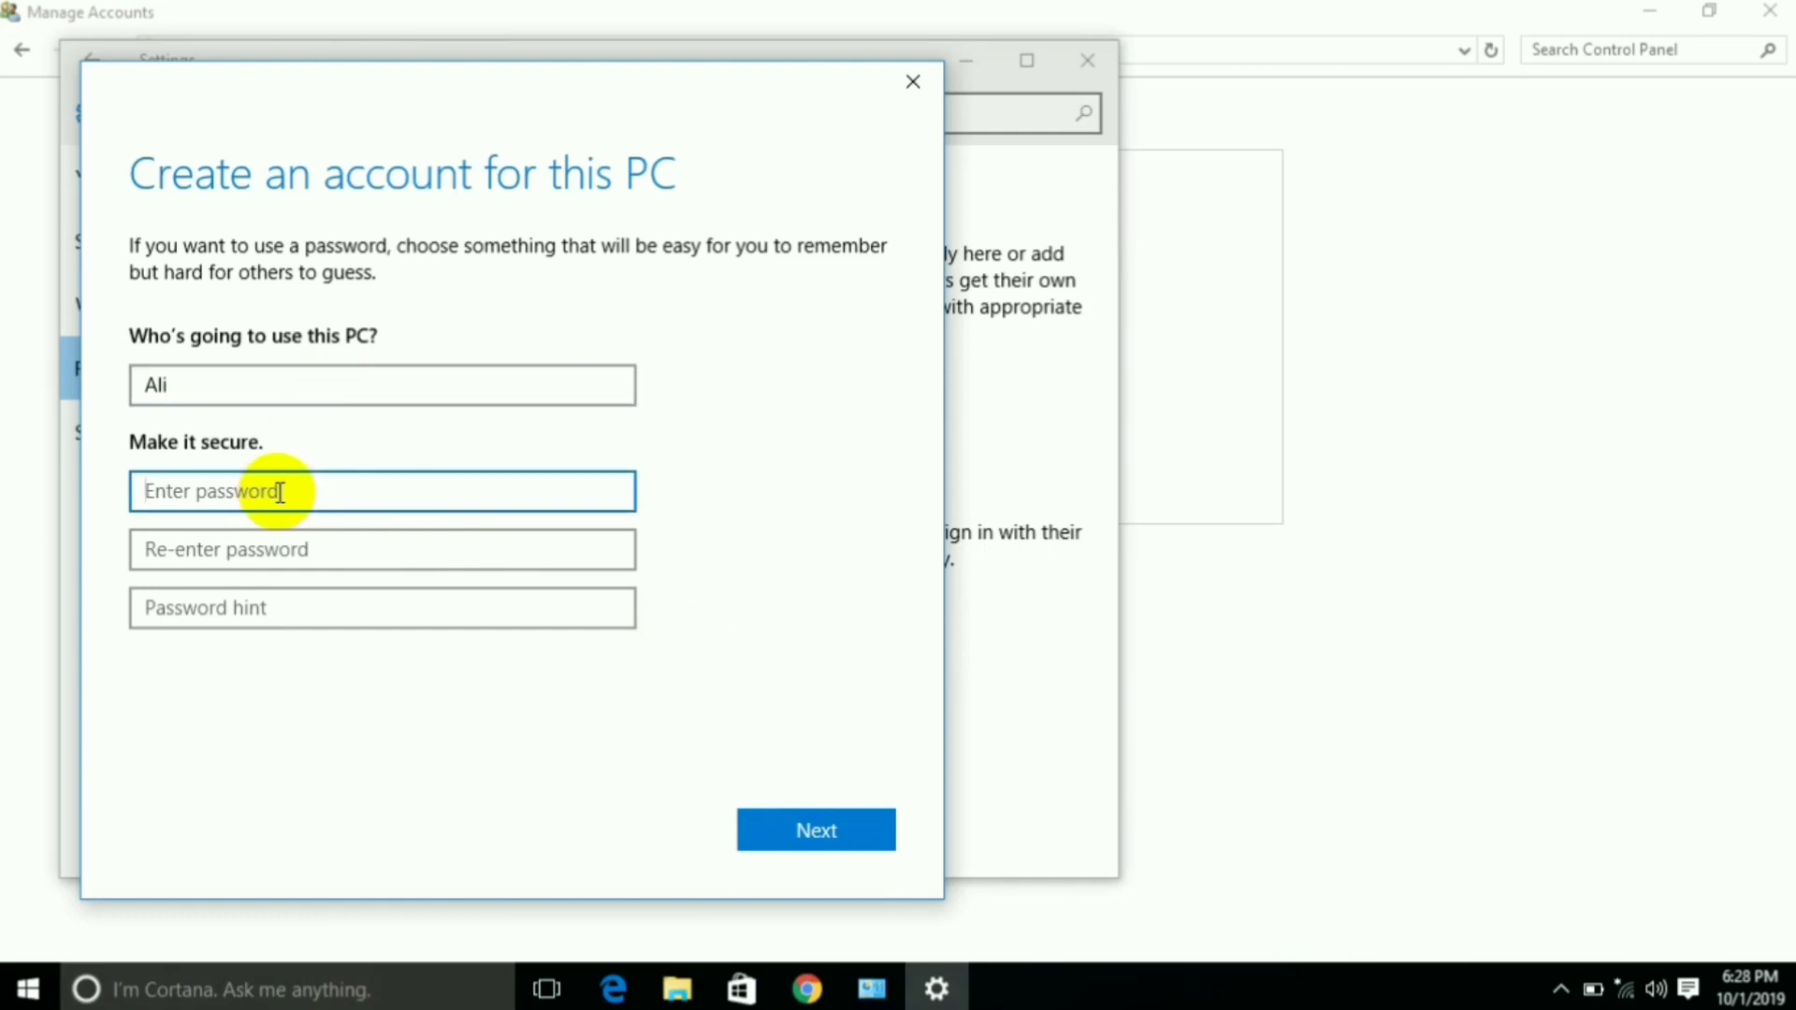
{"action": "type", "text": "•••"}
{"action": "left_click", "coordinate": [261, 545]}
{"action": "type", "text": "•••"}
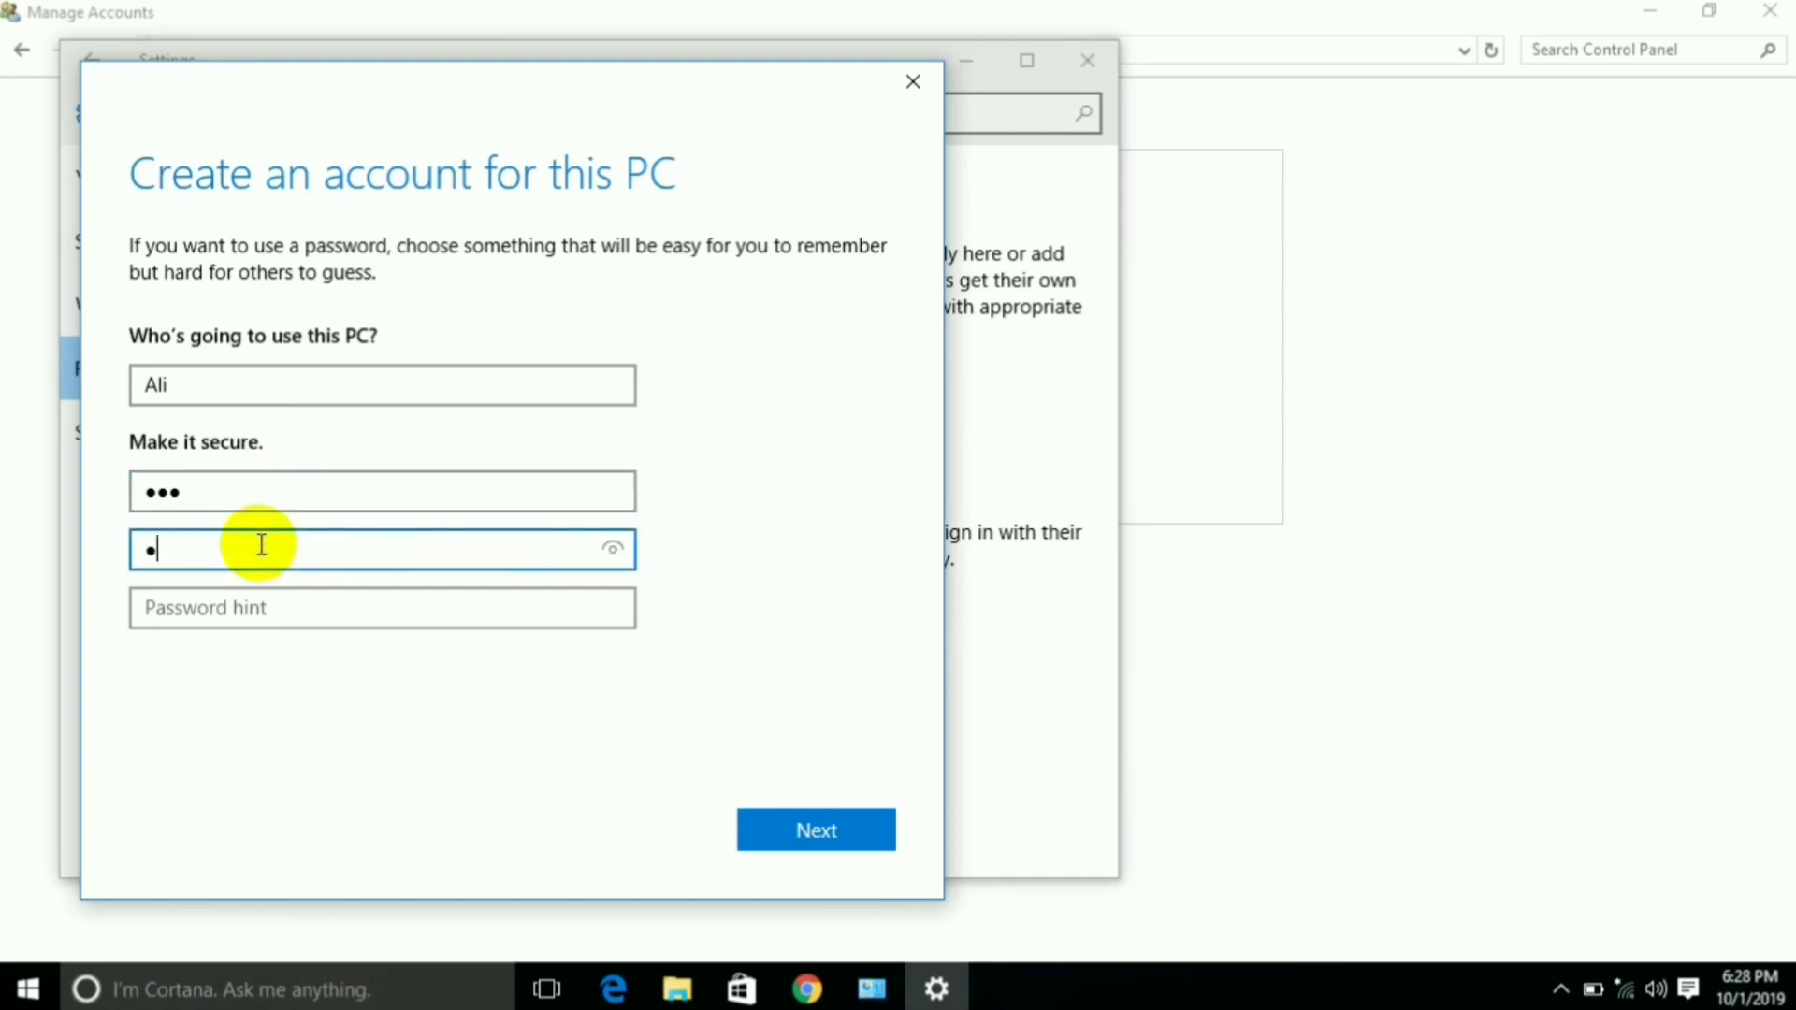
{"action": "left_click", "coordinate": [250, 605]}
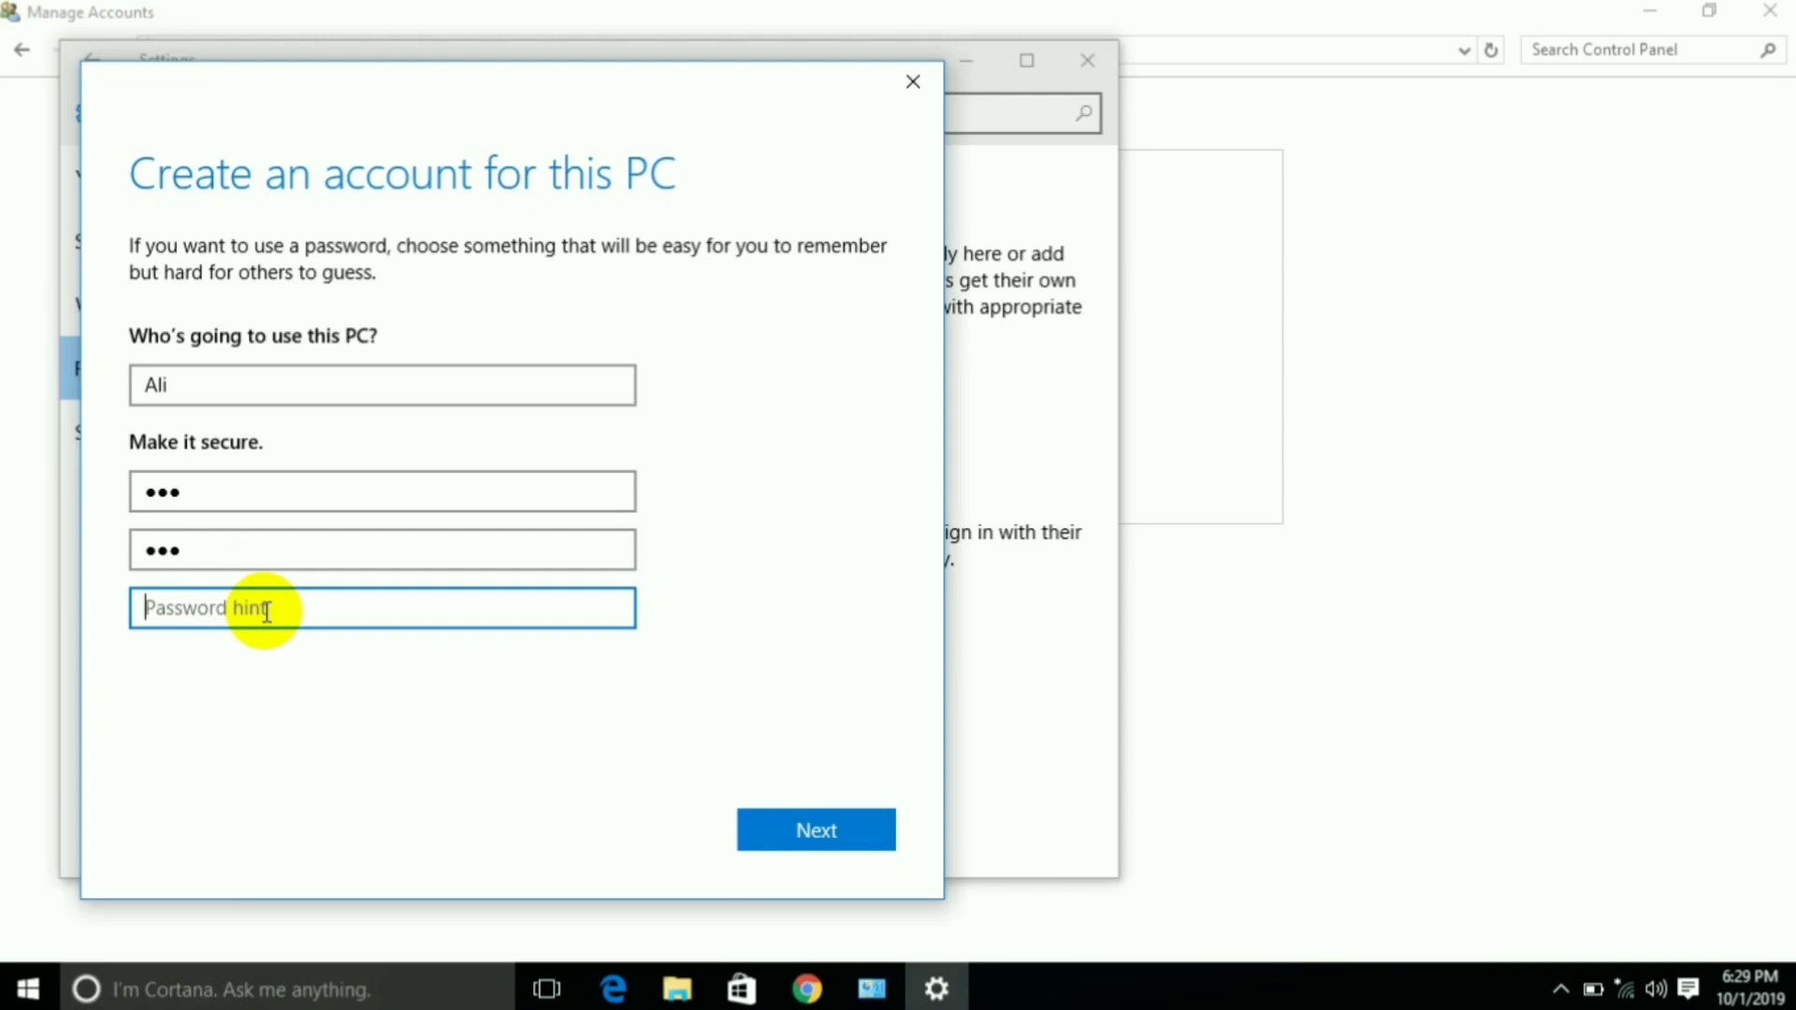
{"action": "type", "text": "Ali"}
{"action": "left_click", "coordinate": [850, 845]}
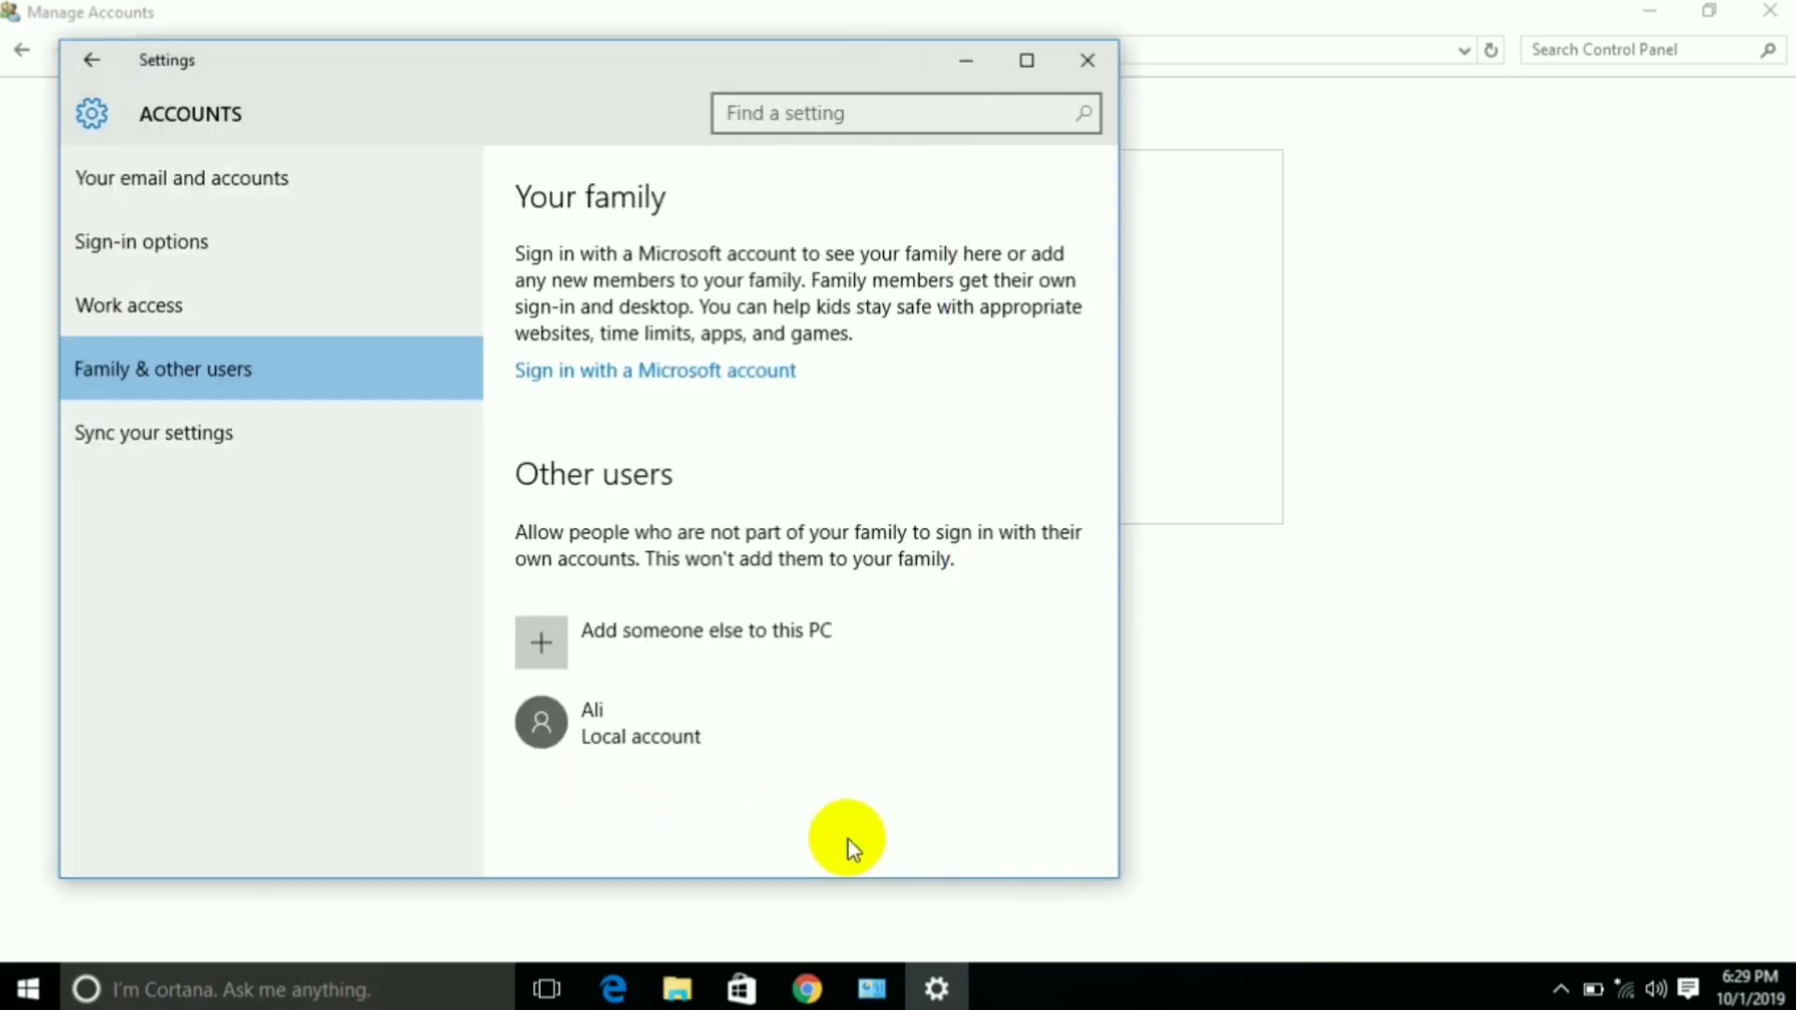
Close the Settings window and the Manage Accounts window
{"action": "left_click", "coordinate": [1095, 76]}
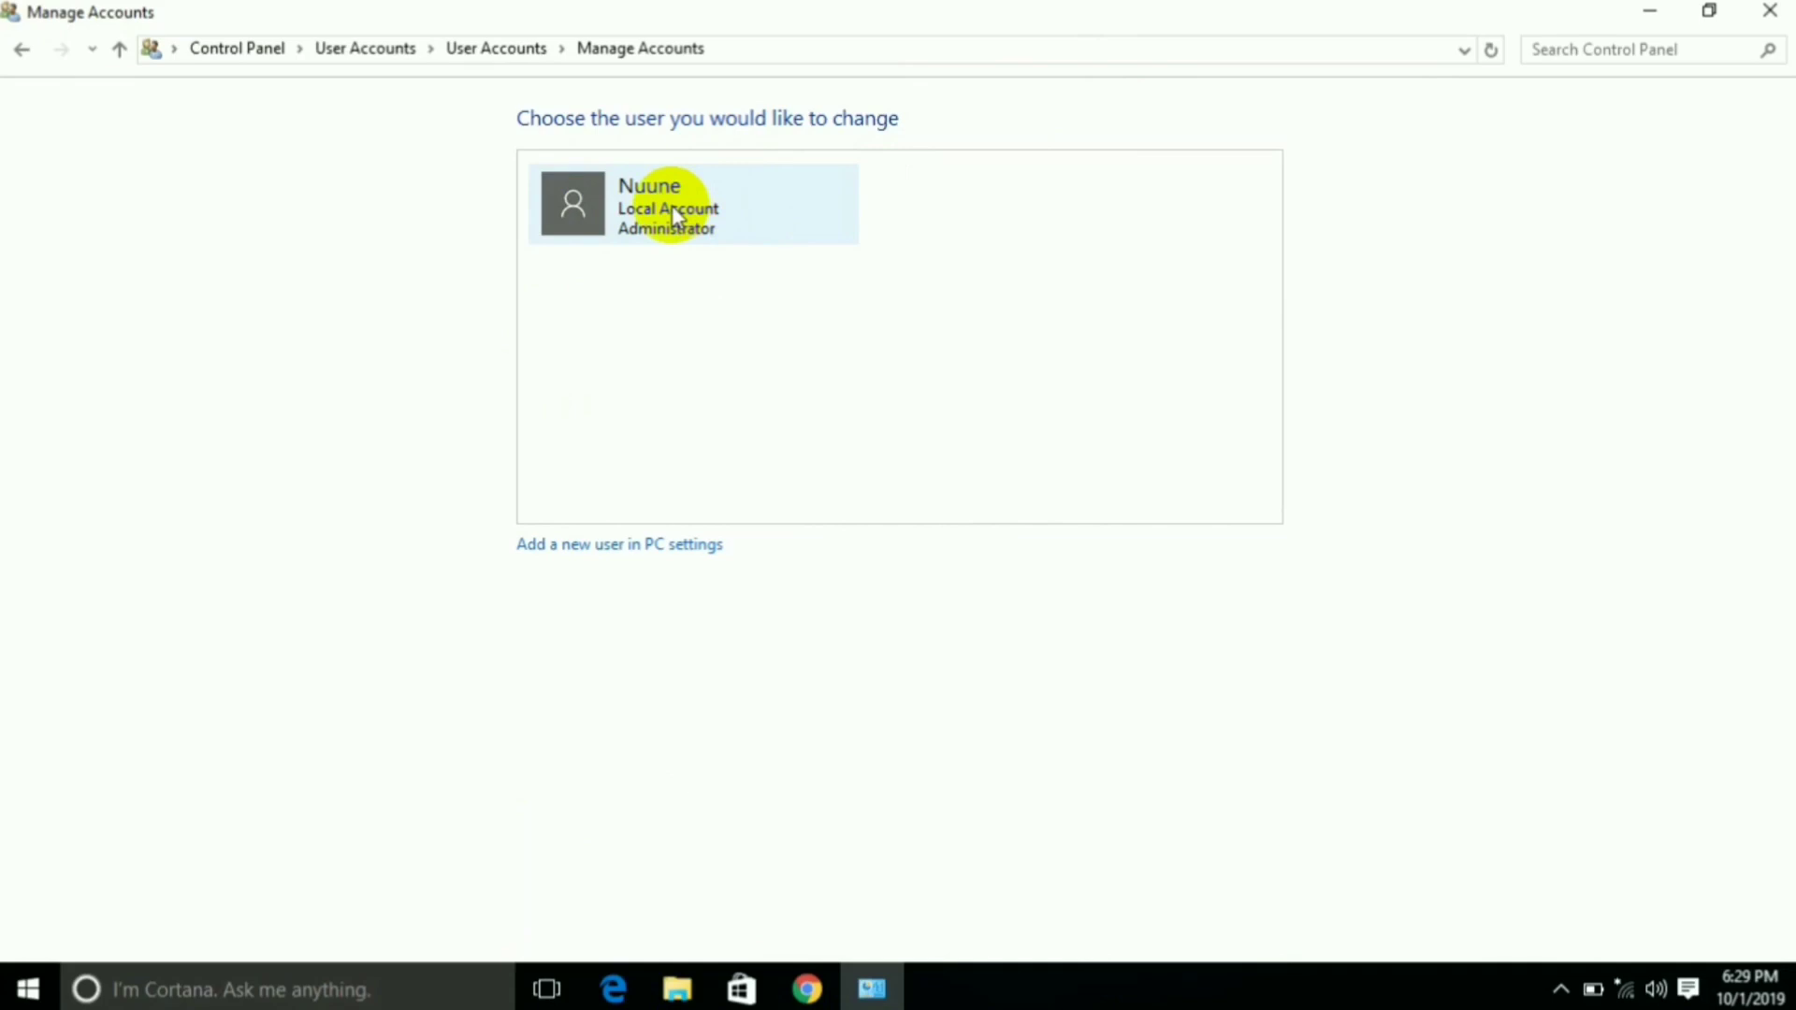
{"action": "left_click", "coordinate": [1757, 11]}
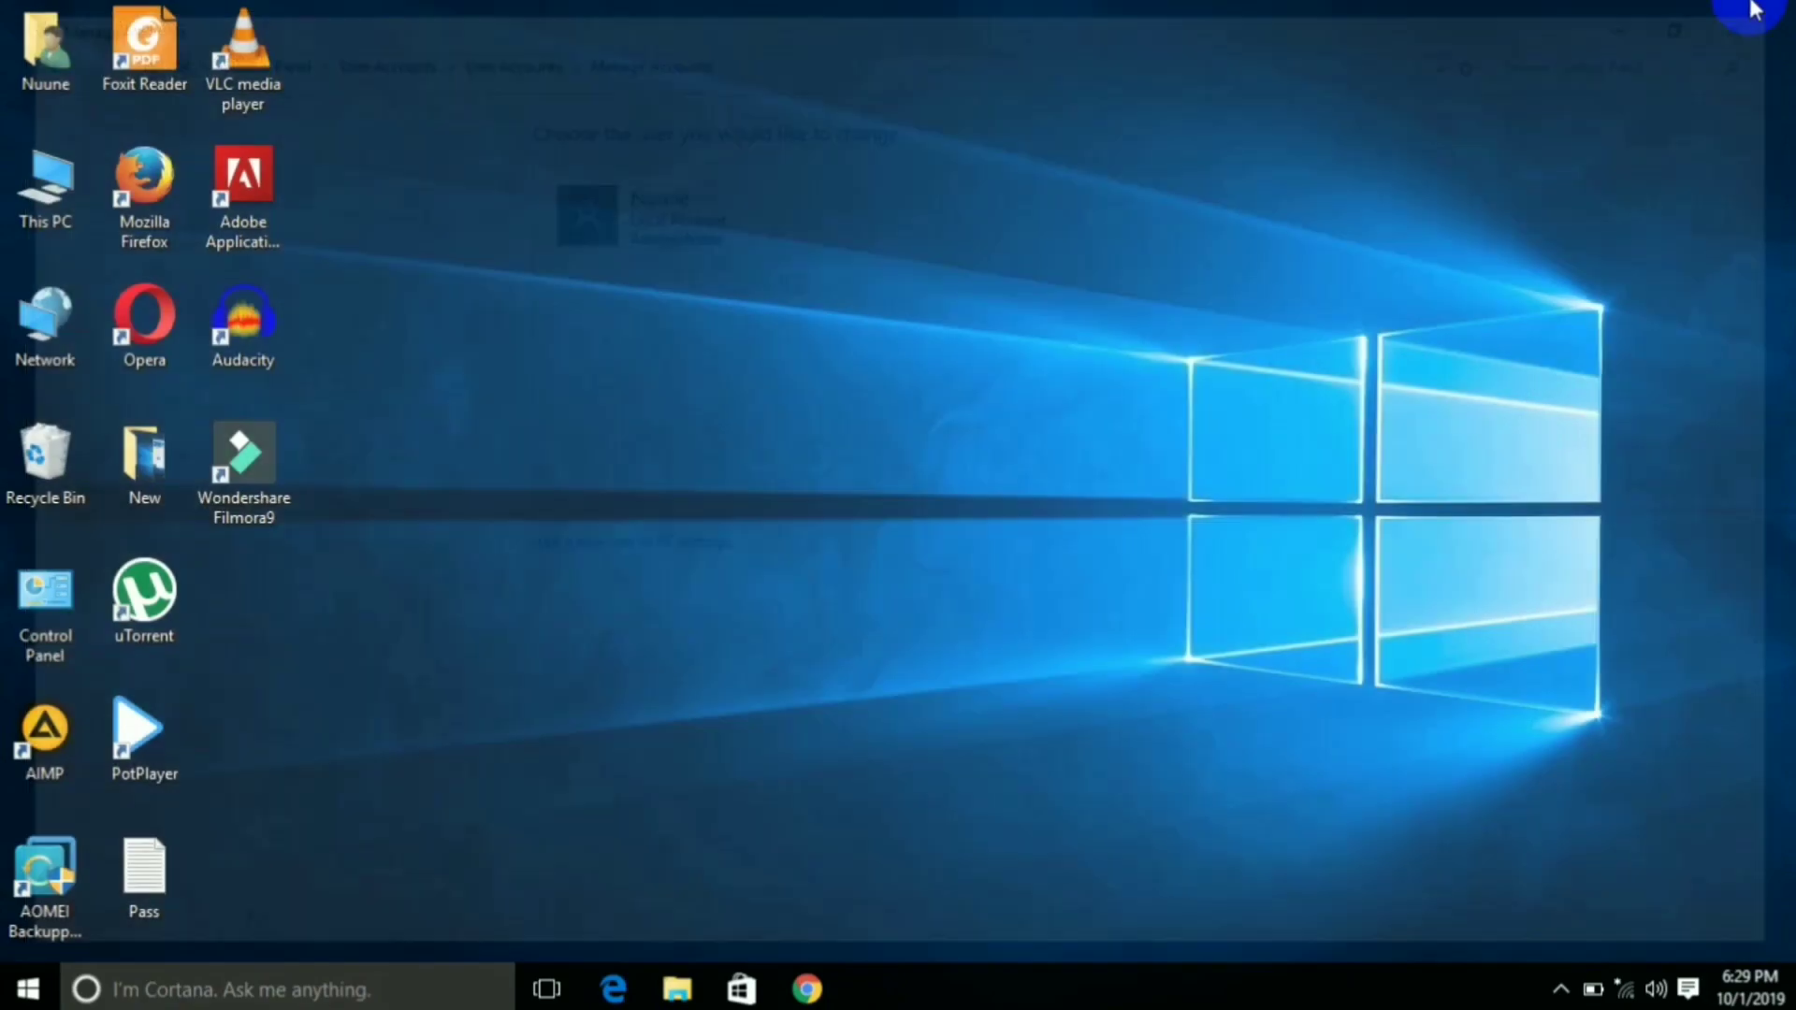
Reopen Control Panel on the Manage Accounts page, now listing the new local account
{"action": "double_click", "coordinate": [58, 593]}
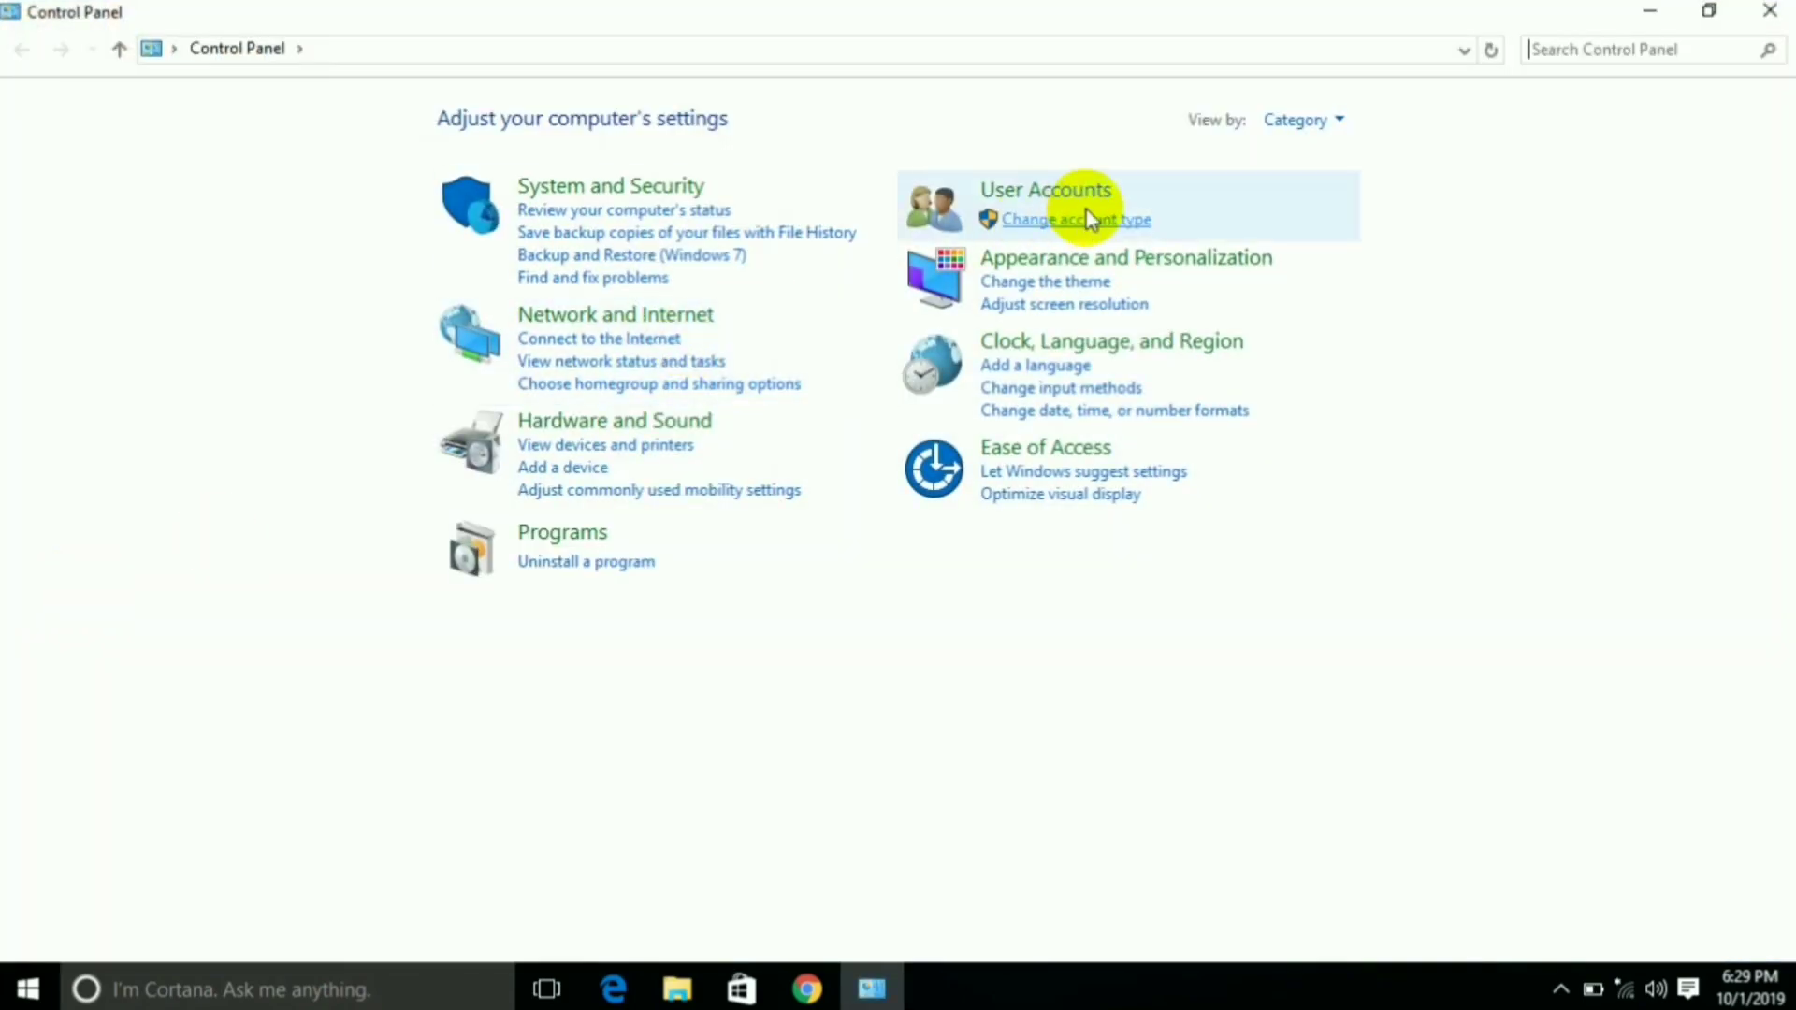
{"action": "left_click", "coordinate": [1070, 193]}
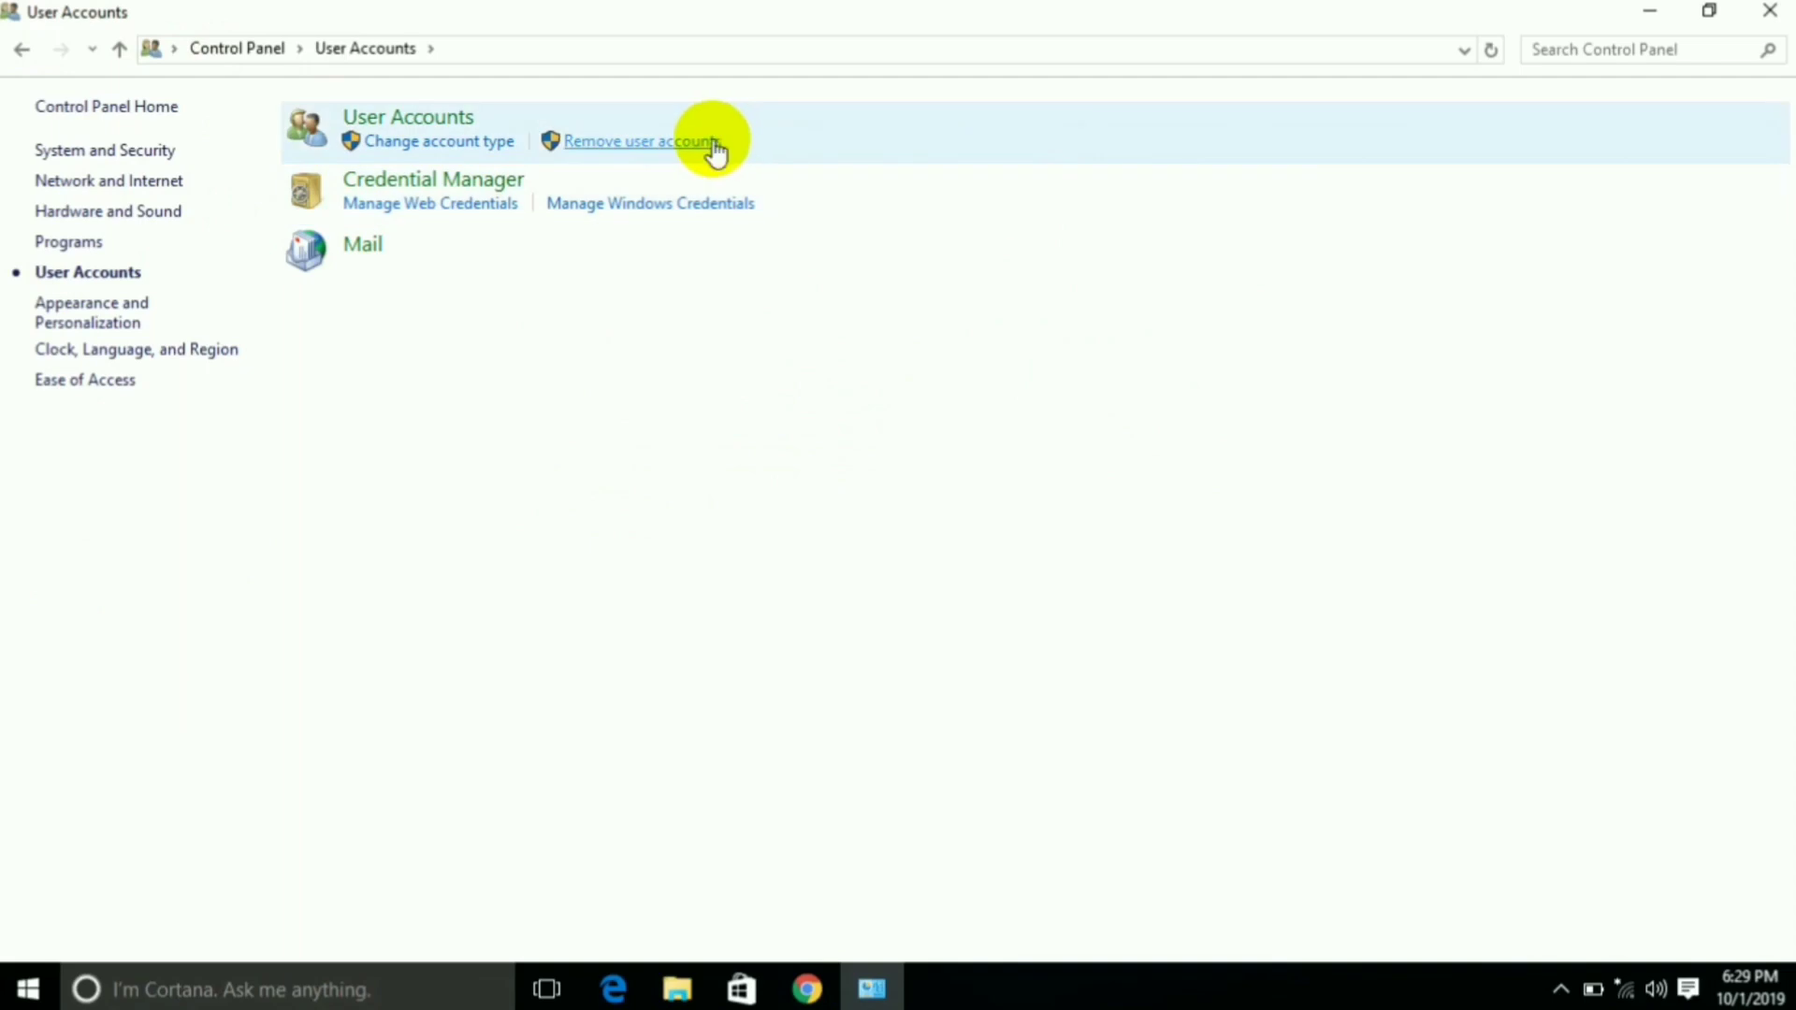
{"action": "left_click", "coordinate": [665, 145]}
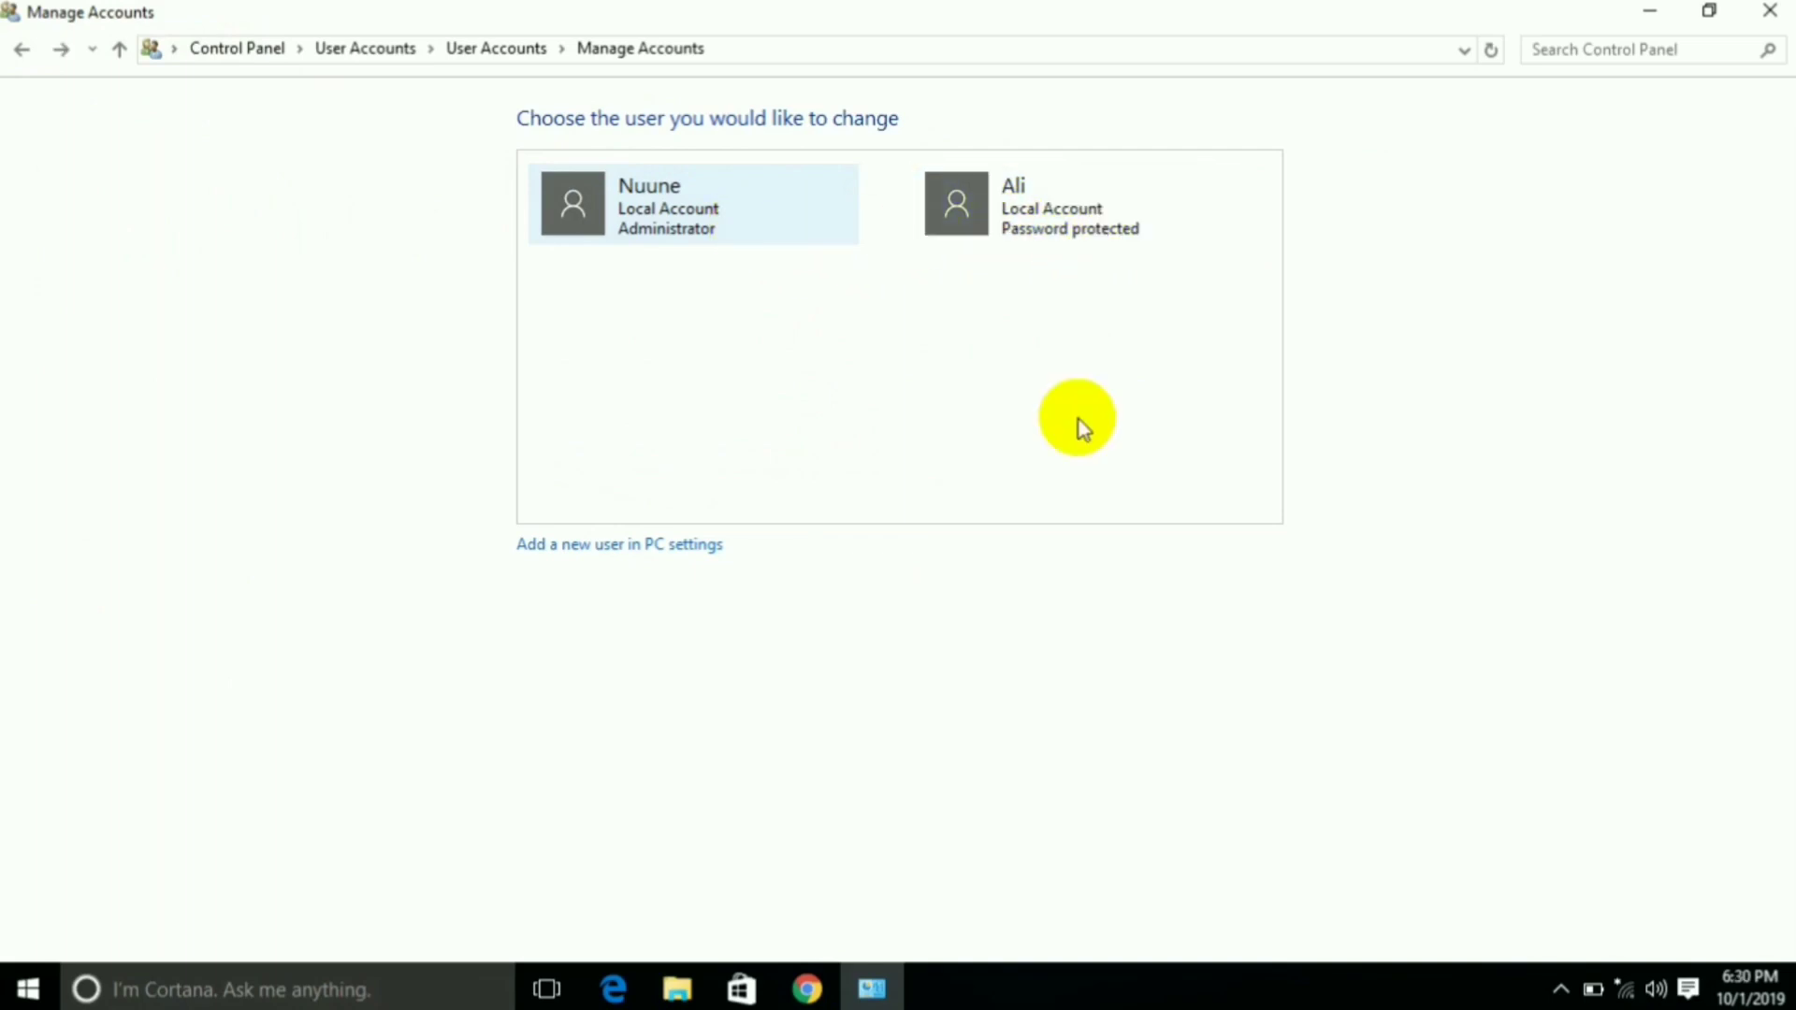
Rename the new local account to a different user name
{"action": "left_click", "coordinate": [1072, 238]}
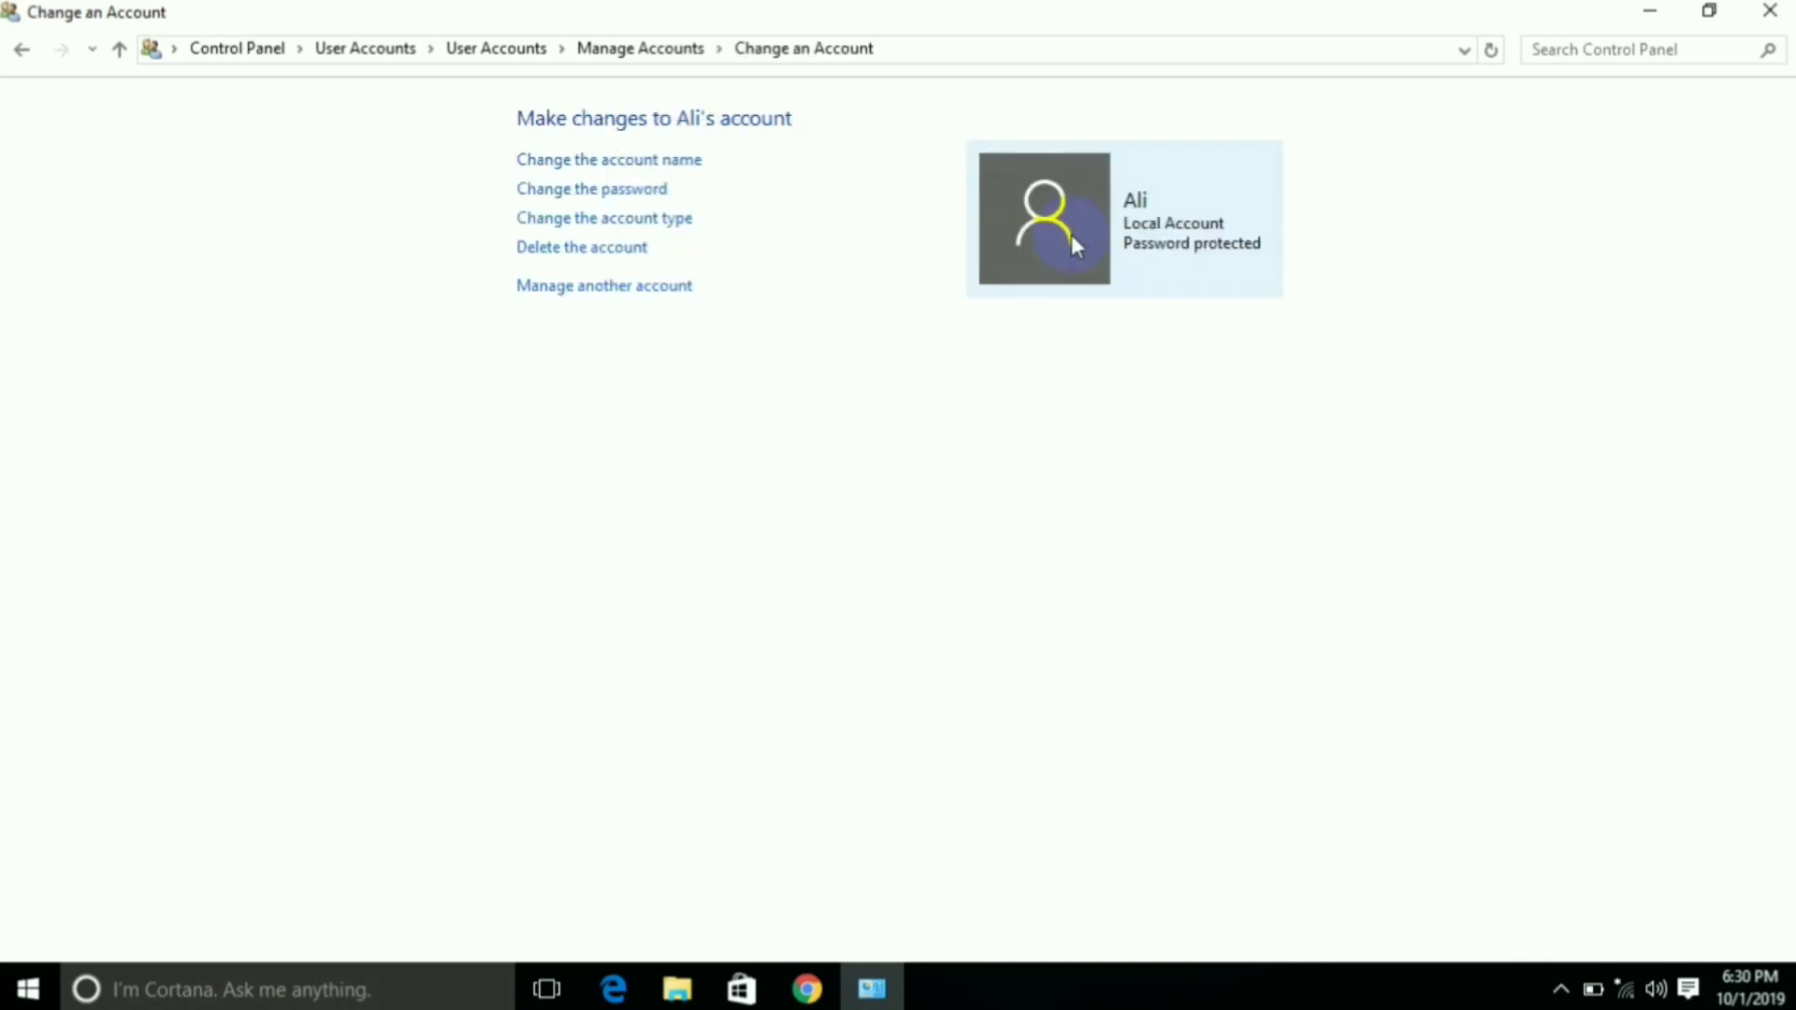
{"action": "left_click", "coordinate": [595, 169]}
{"action": "type", "text": "Farah"}
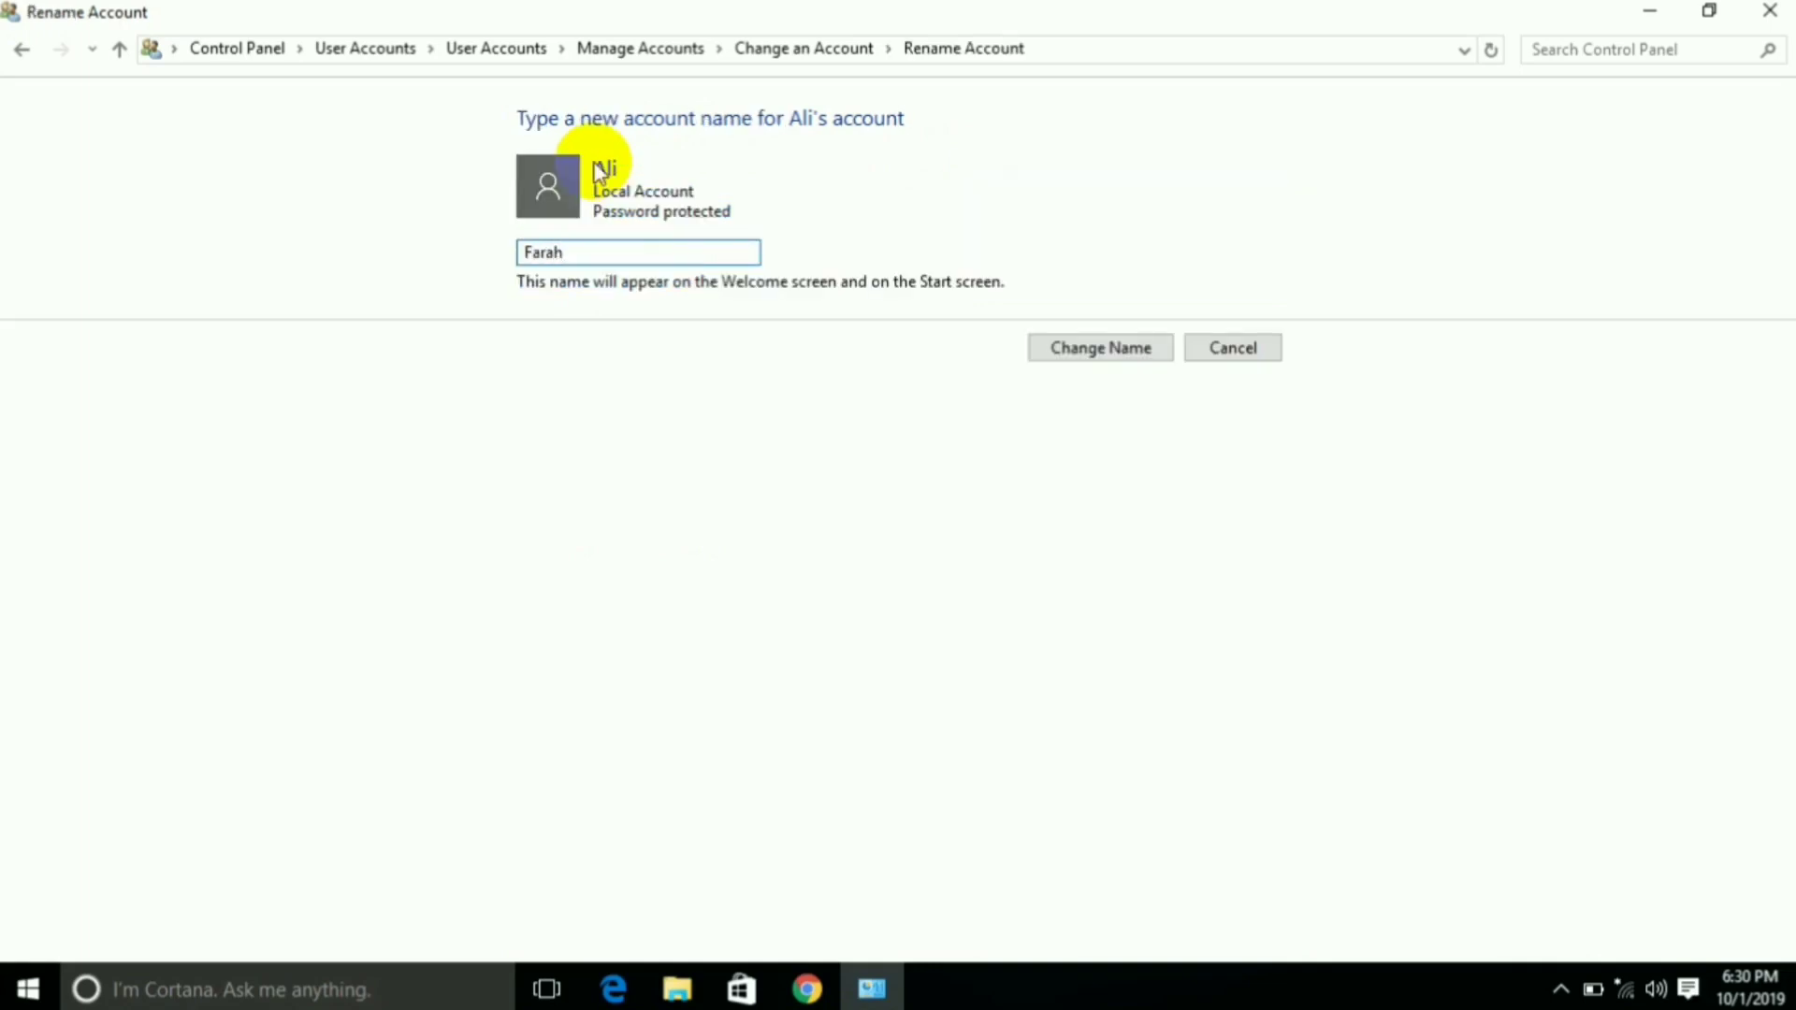
{"action": "left_click", "coordinate": [1100, 363]}
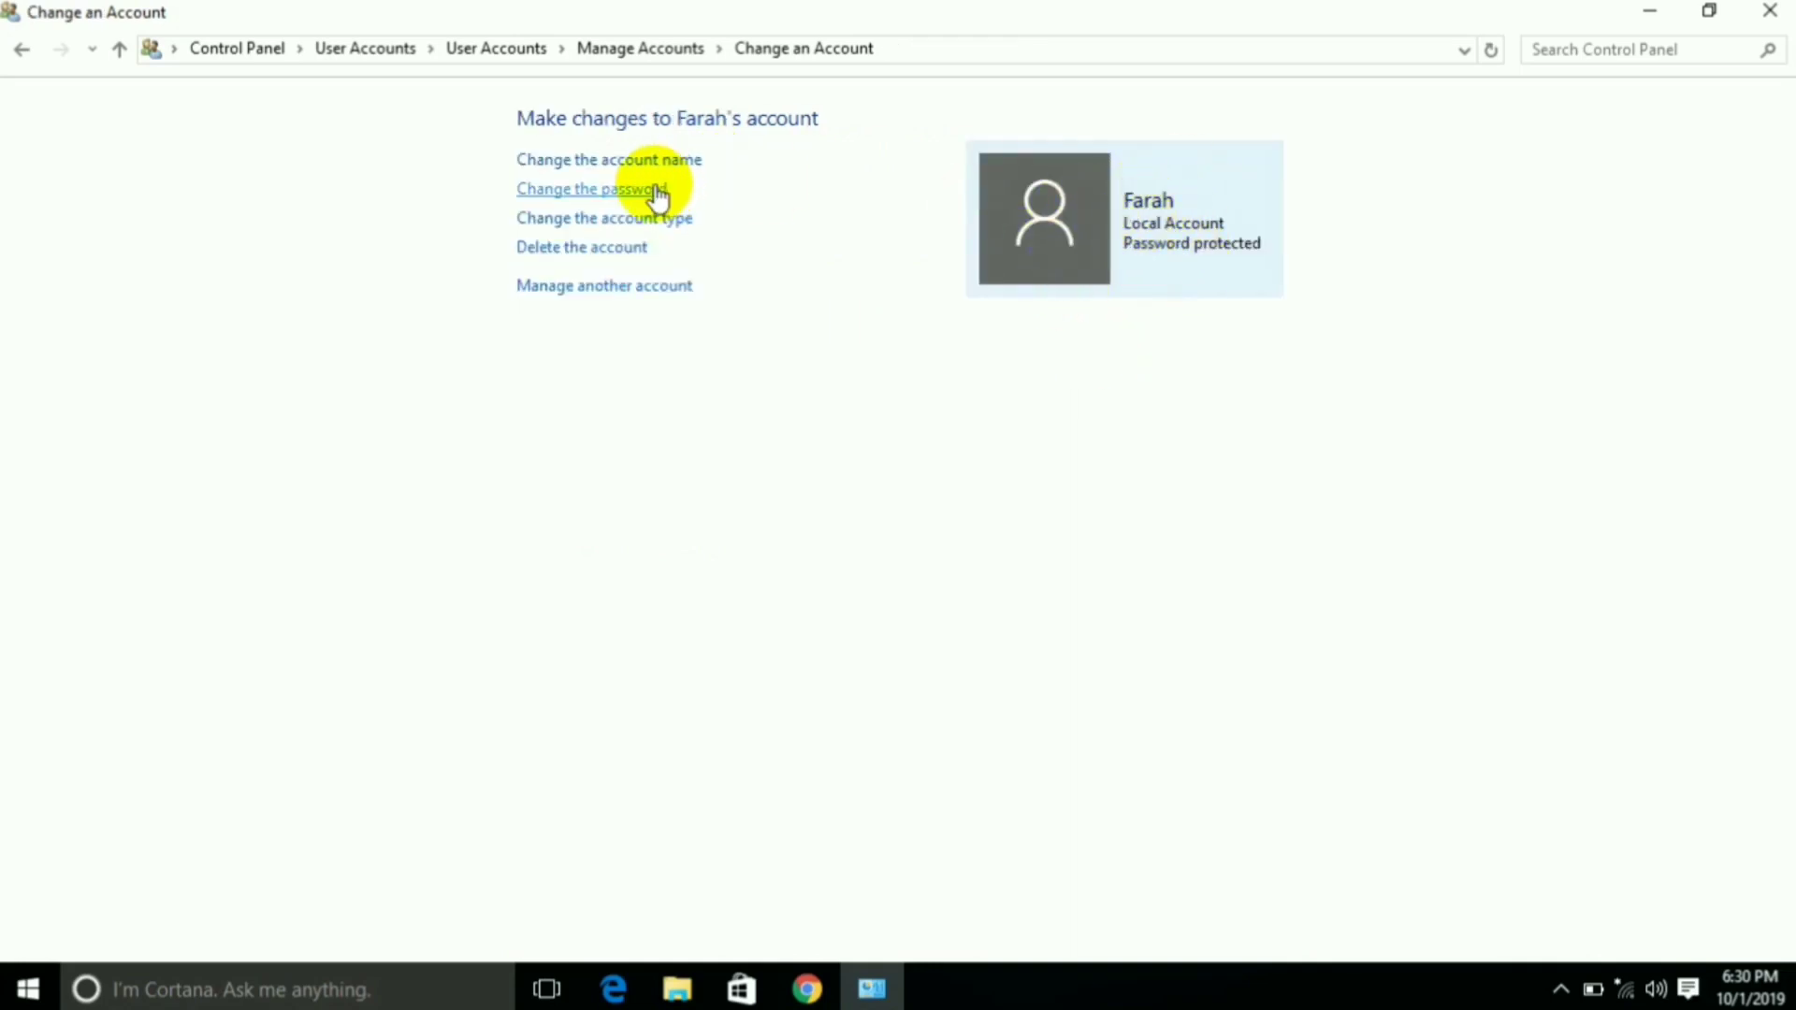
{"action": "left_click", "coordinate": [621, 189]}
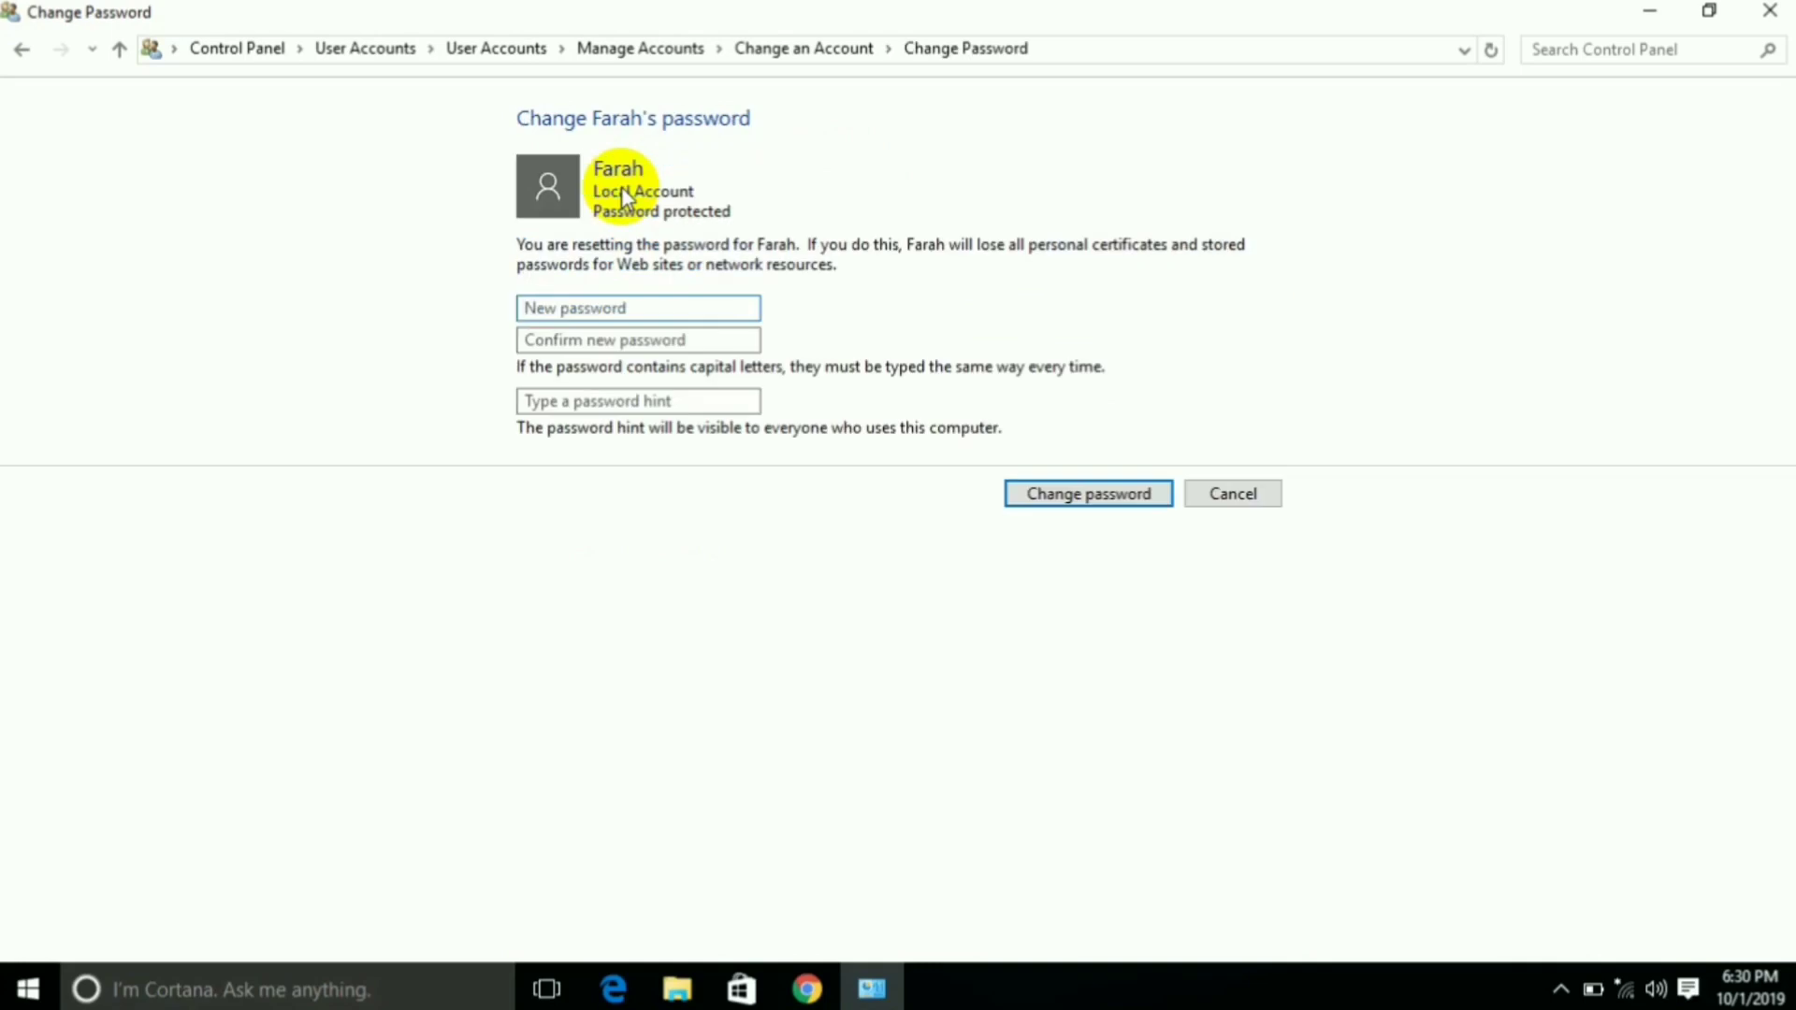
Give the renamed account a new password, confirm it, and save the change
{"action": "type", "text": "123"}
{"action": "left_click", "coordinate": [589, 339]}
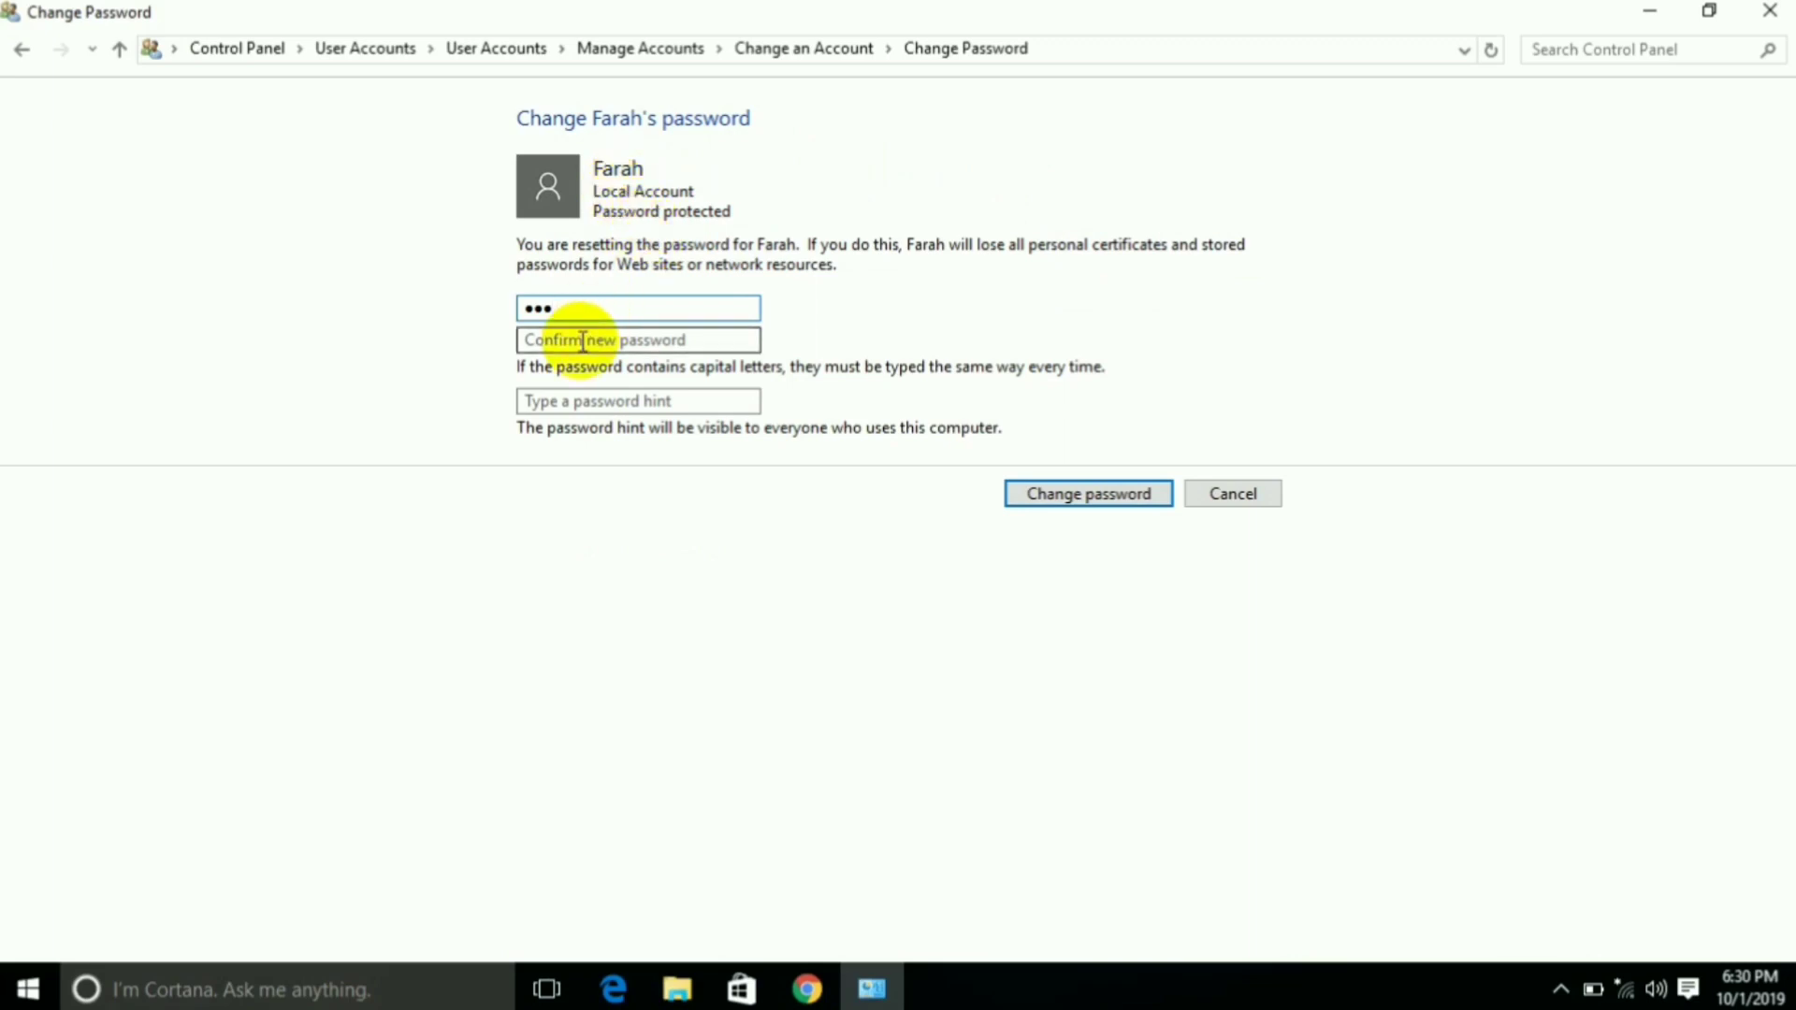
{"action": "type", "text": "123"}
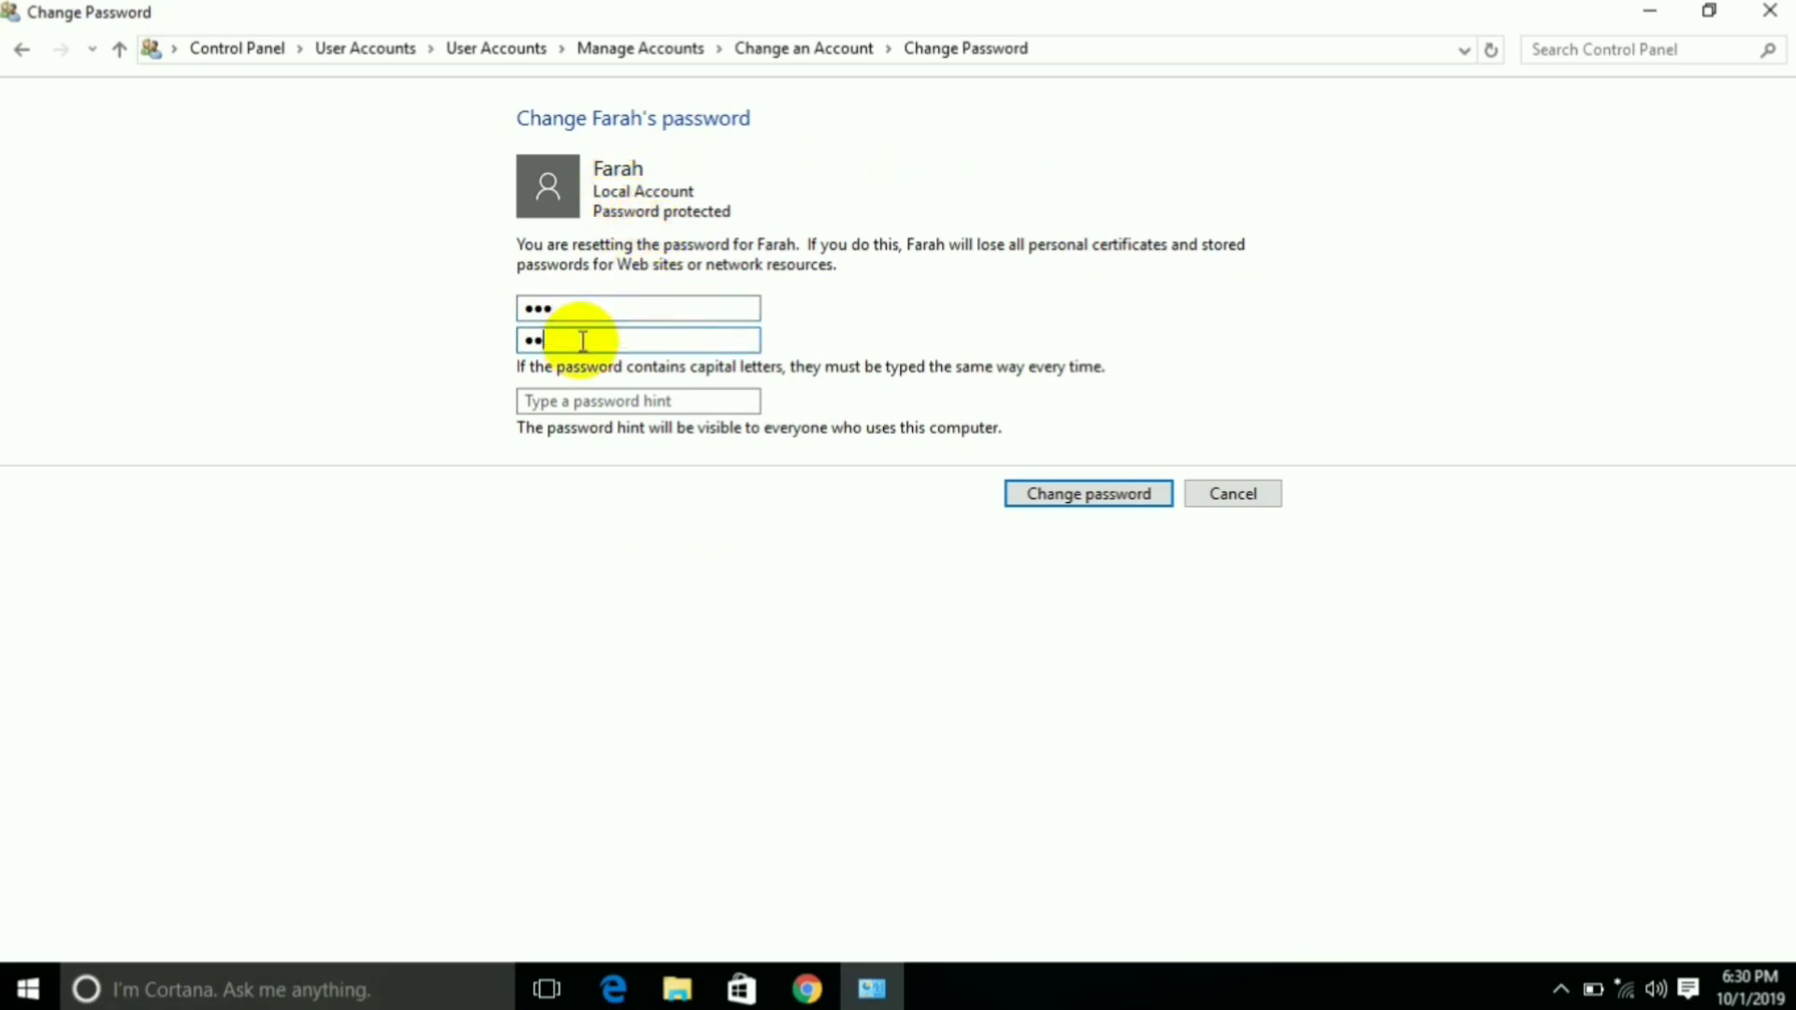
{"action": "left_click", "coordinate": [606, 399]}
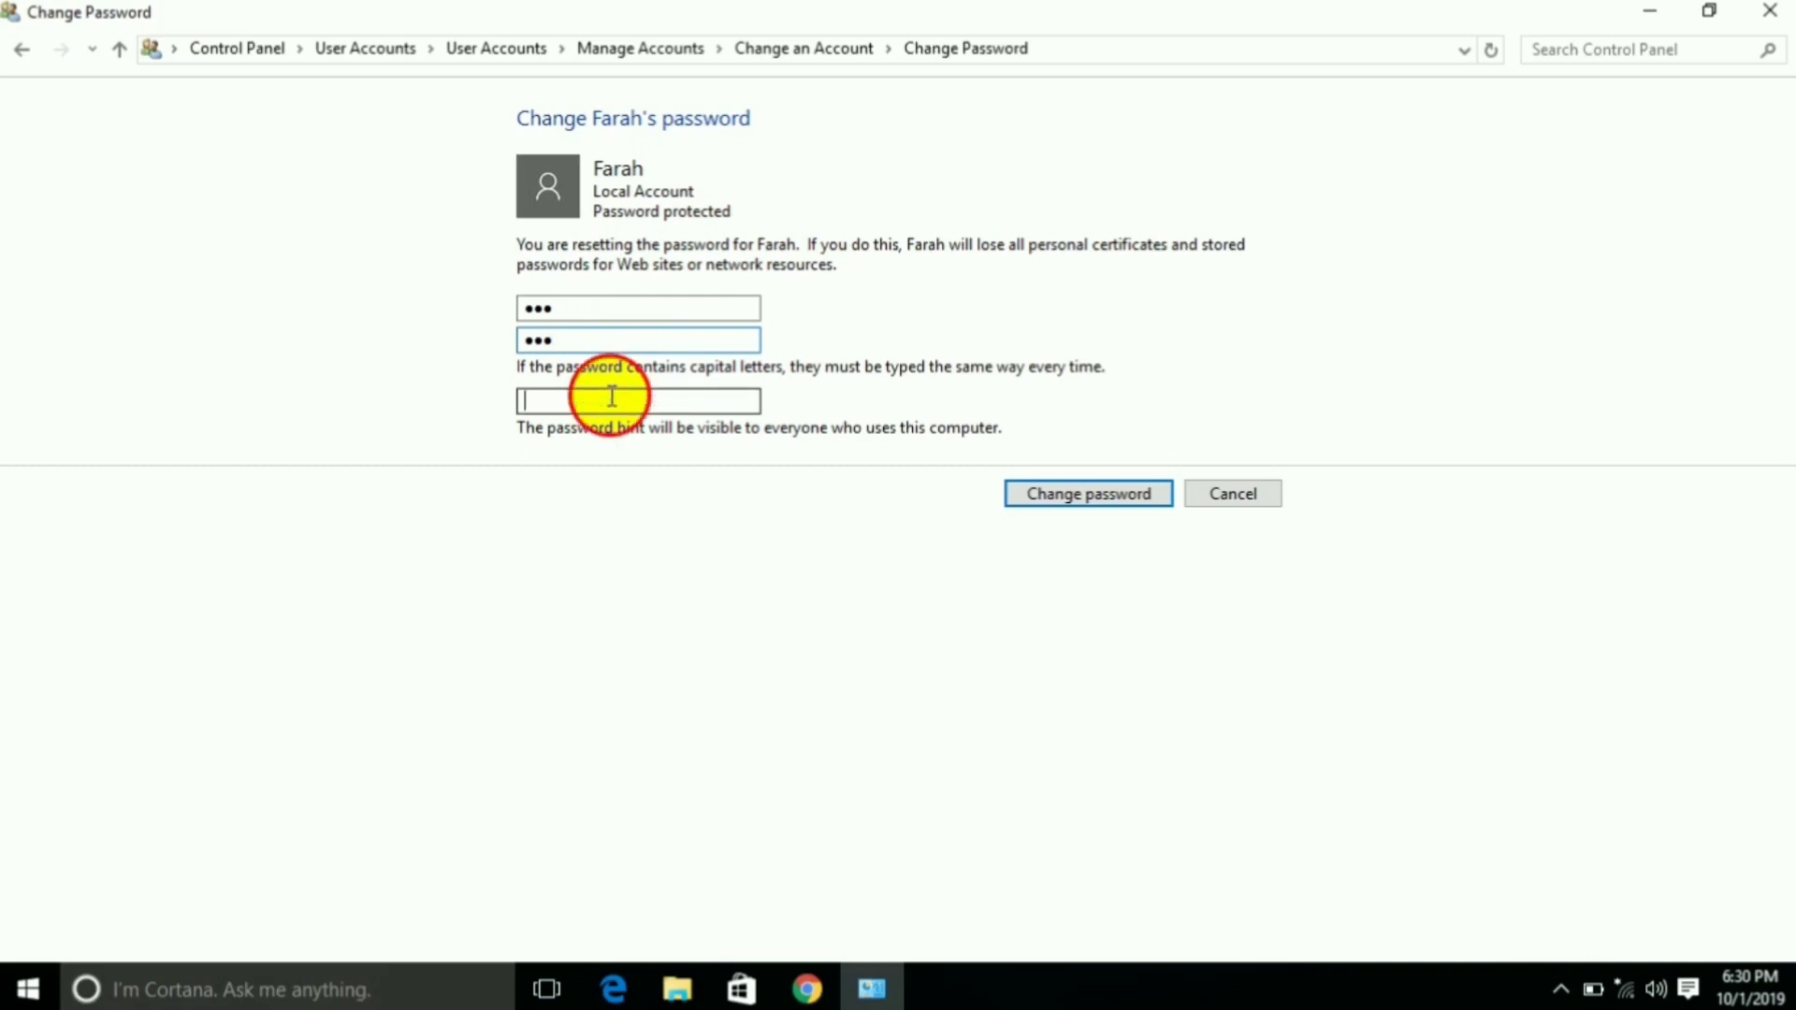
{"action": "type", "text": "123"}
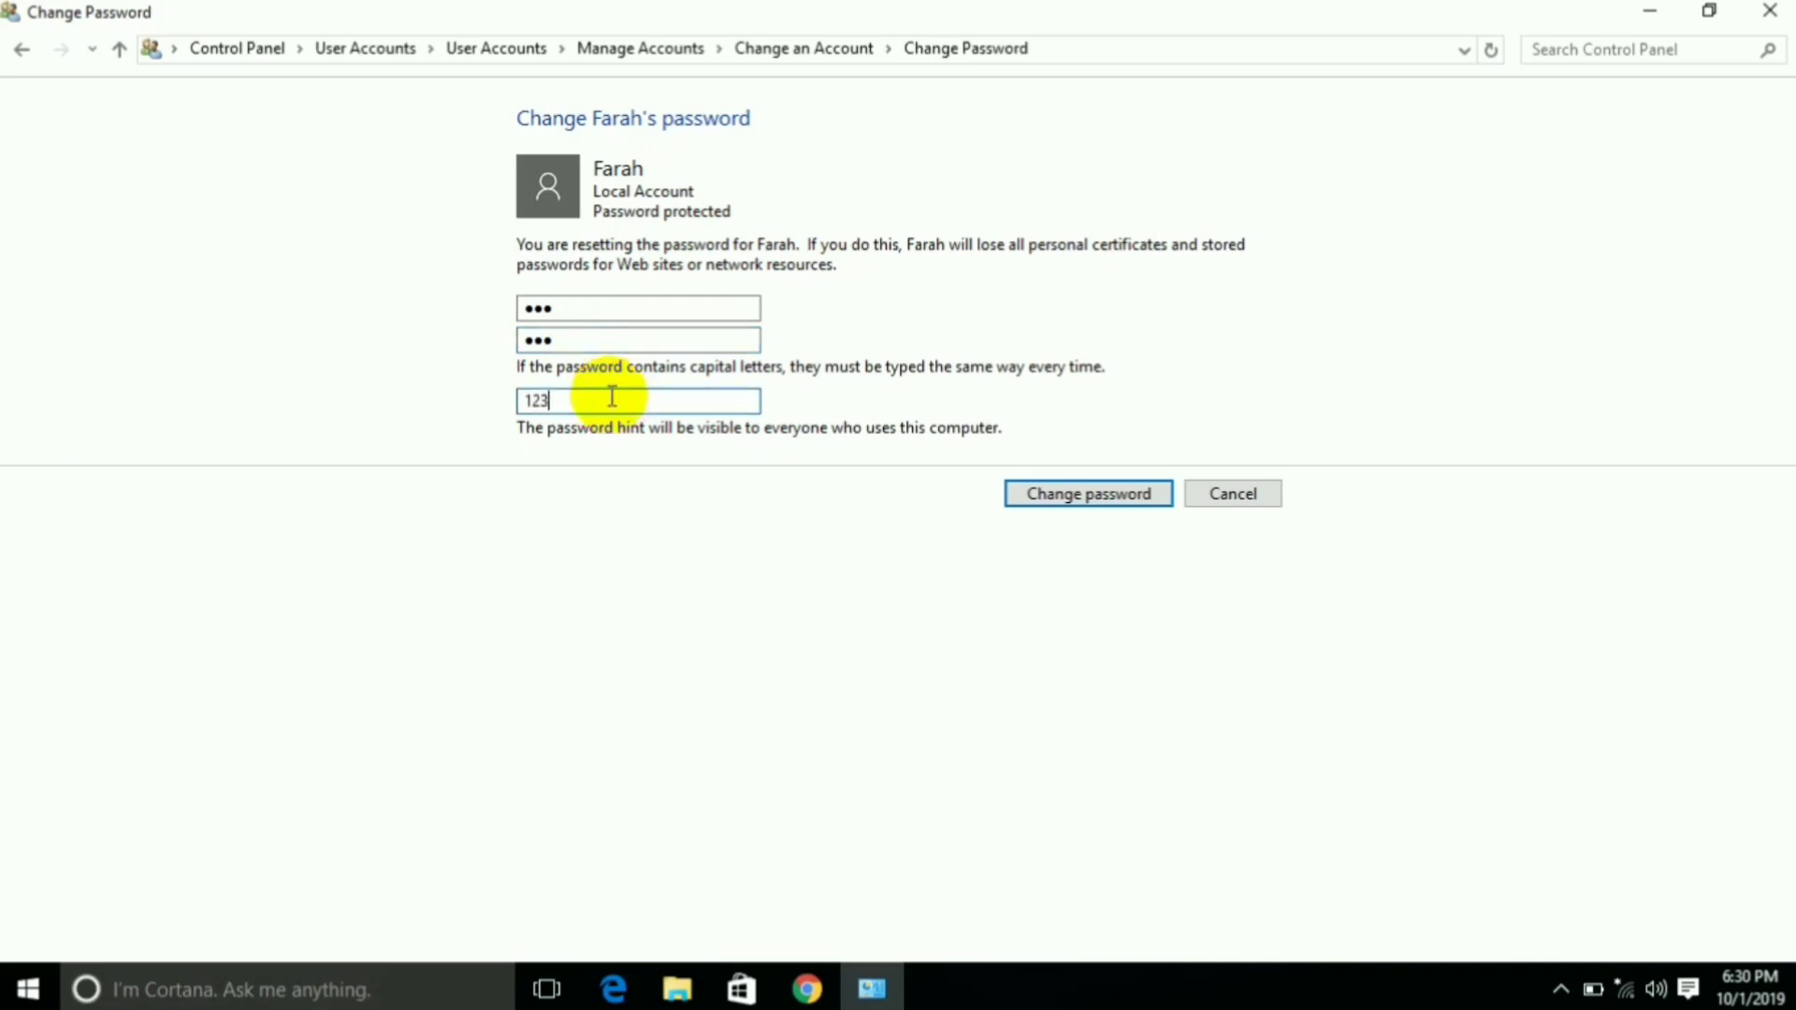
{"action": "left_click", "coordinate": [1076, 495]}
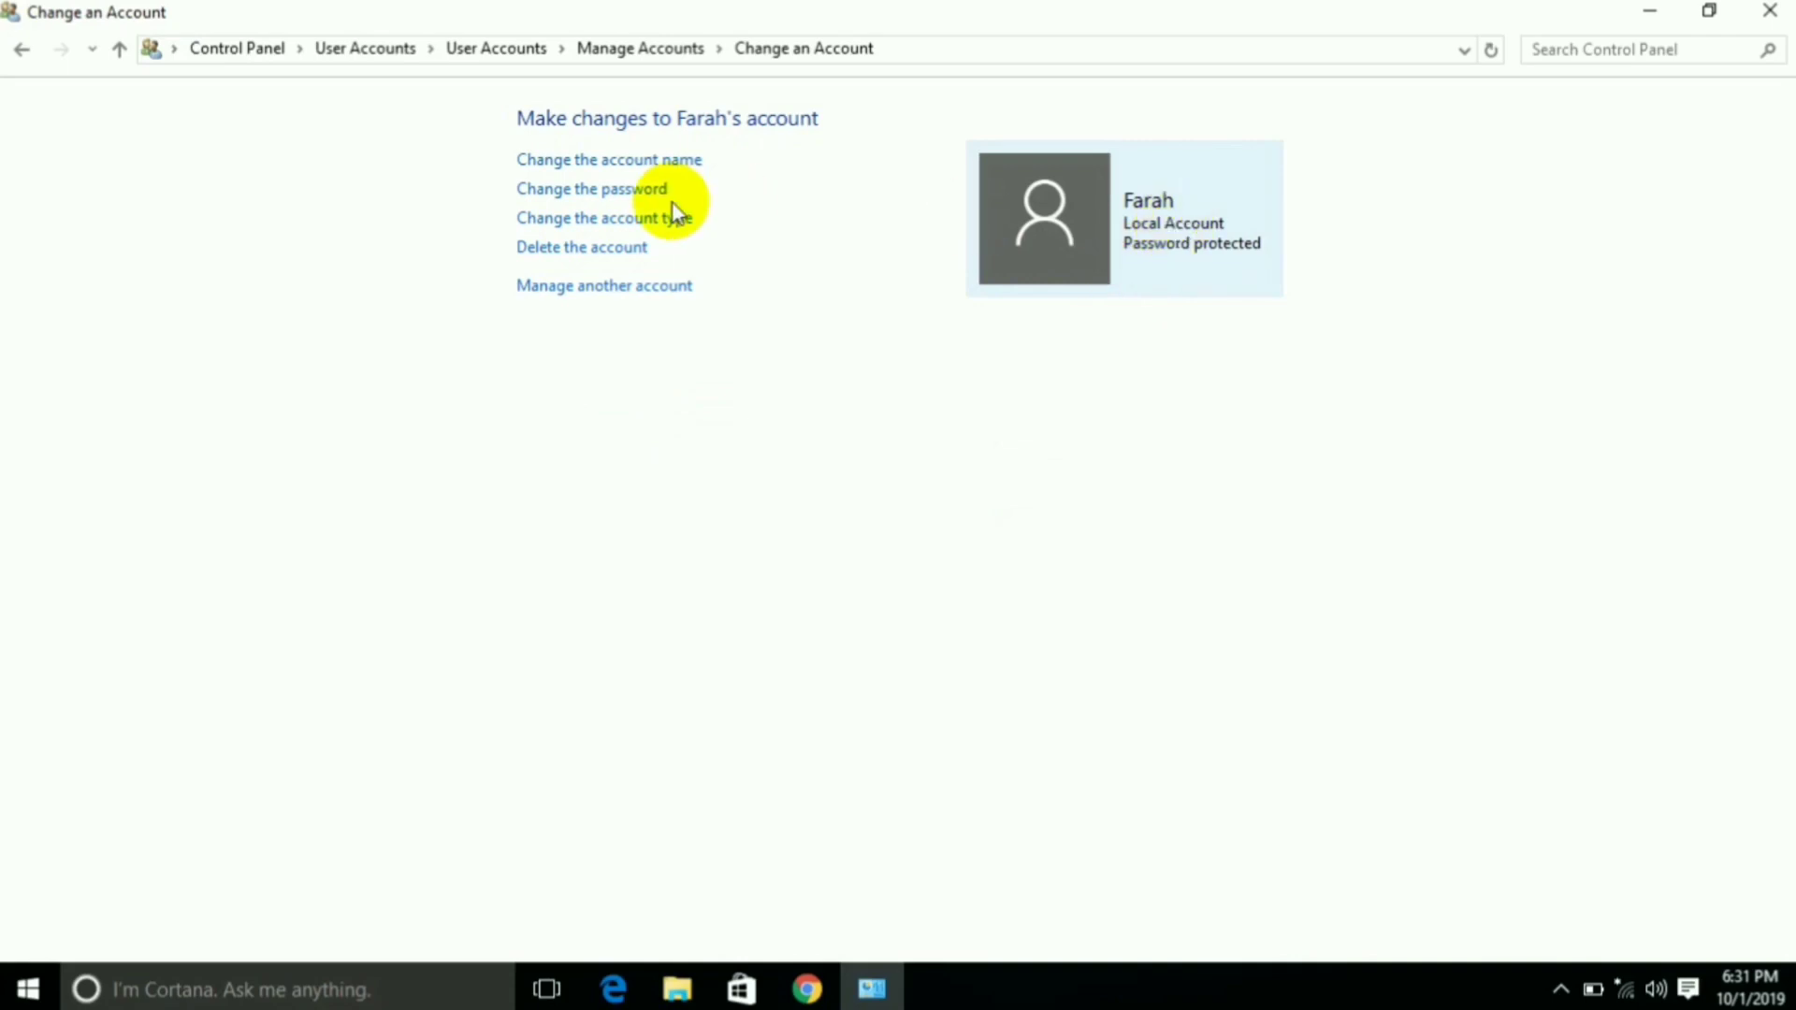
Change the renamed account's type from Standard user to Administrator
{"action": "left_click", "coordinate": [633, 221]}
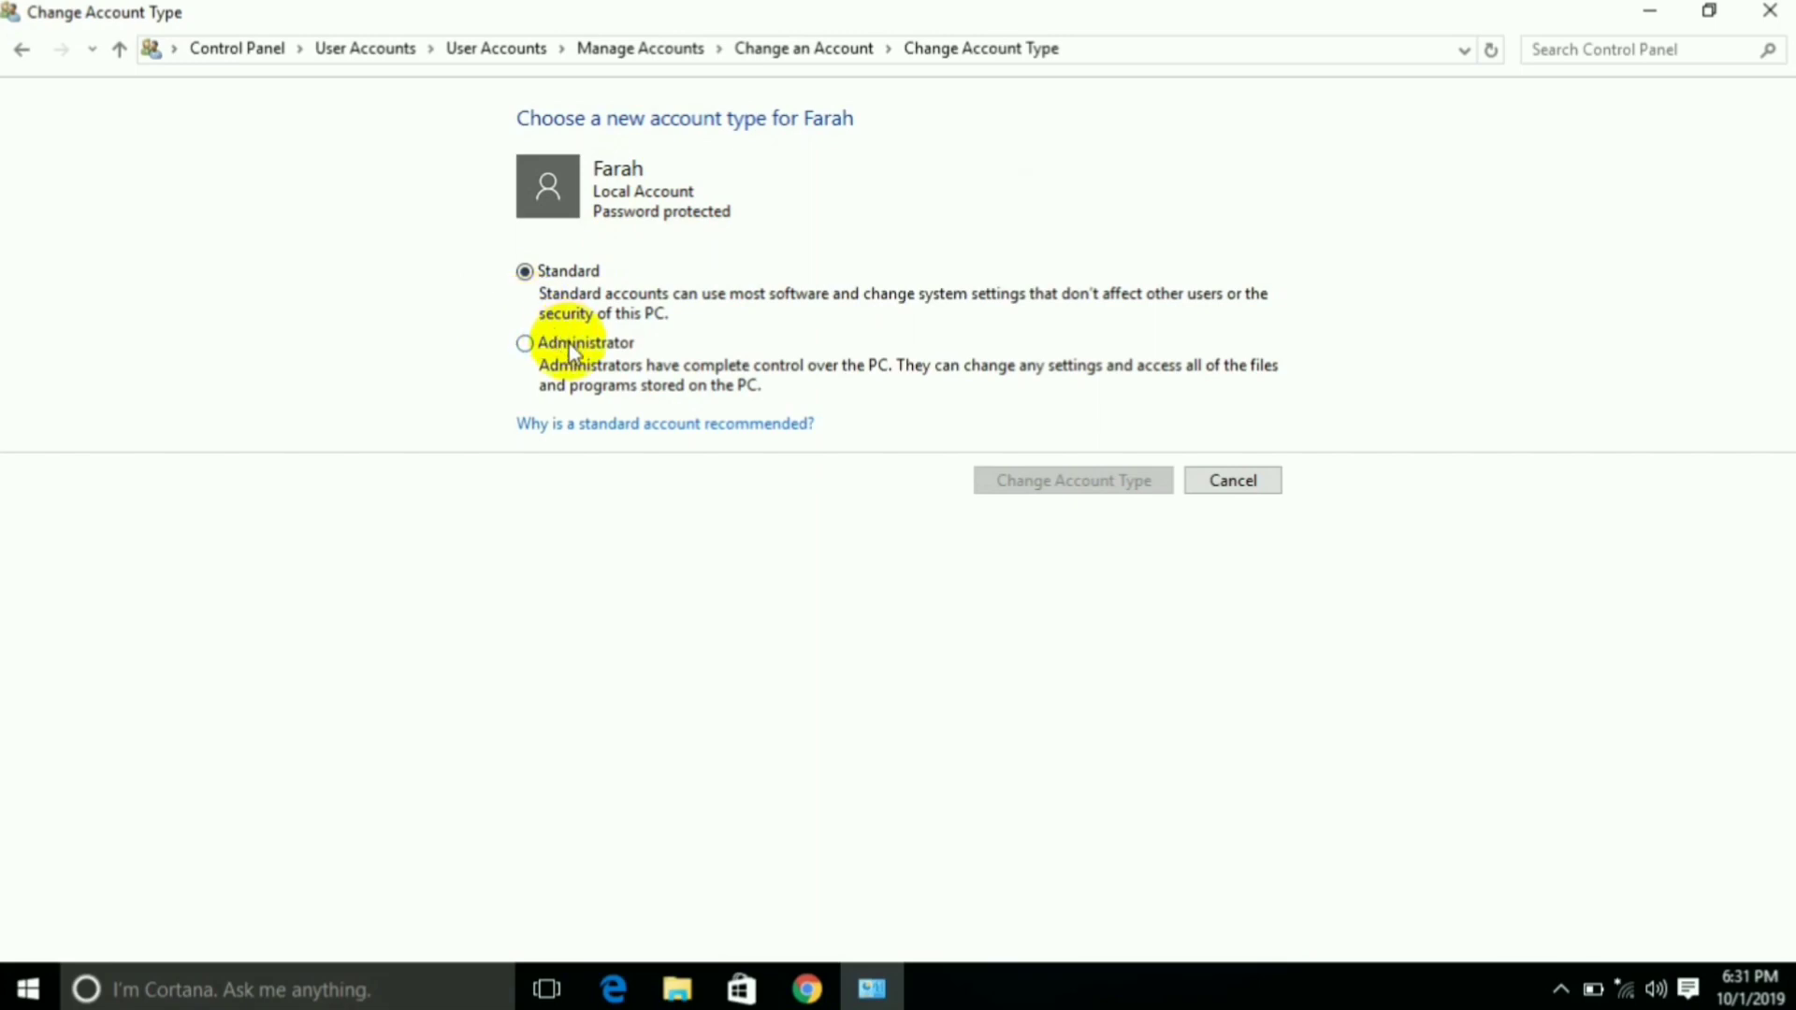
{"action": "left_click", "coordinate": [530, 344]}
{"action": "left_click", "coordinate": [1107, 480]}
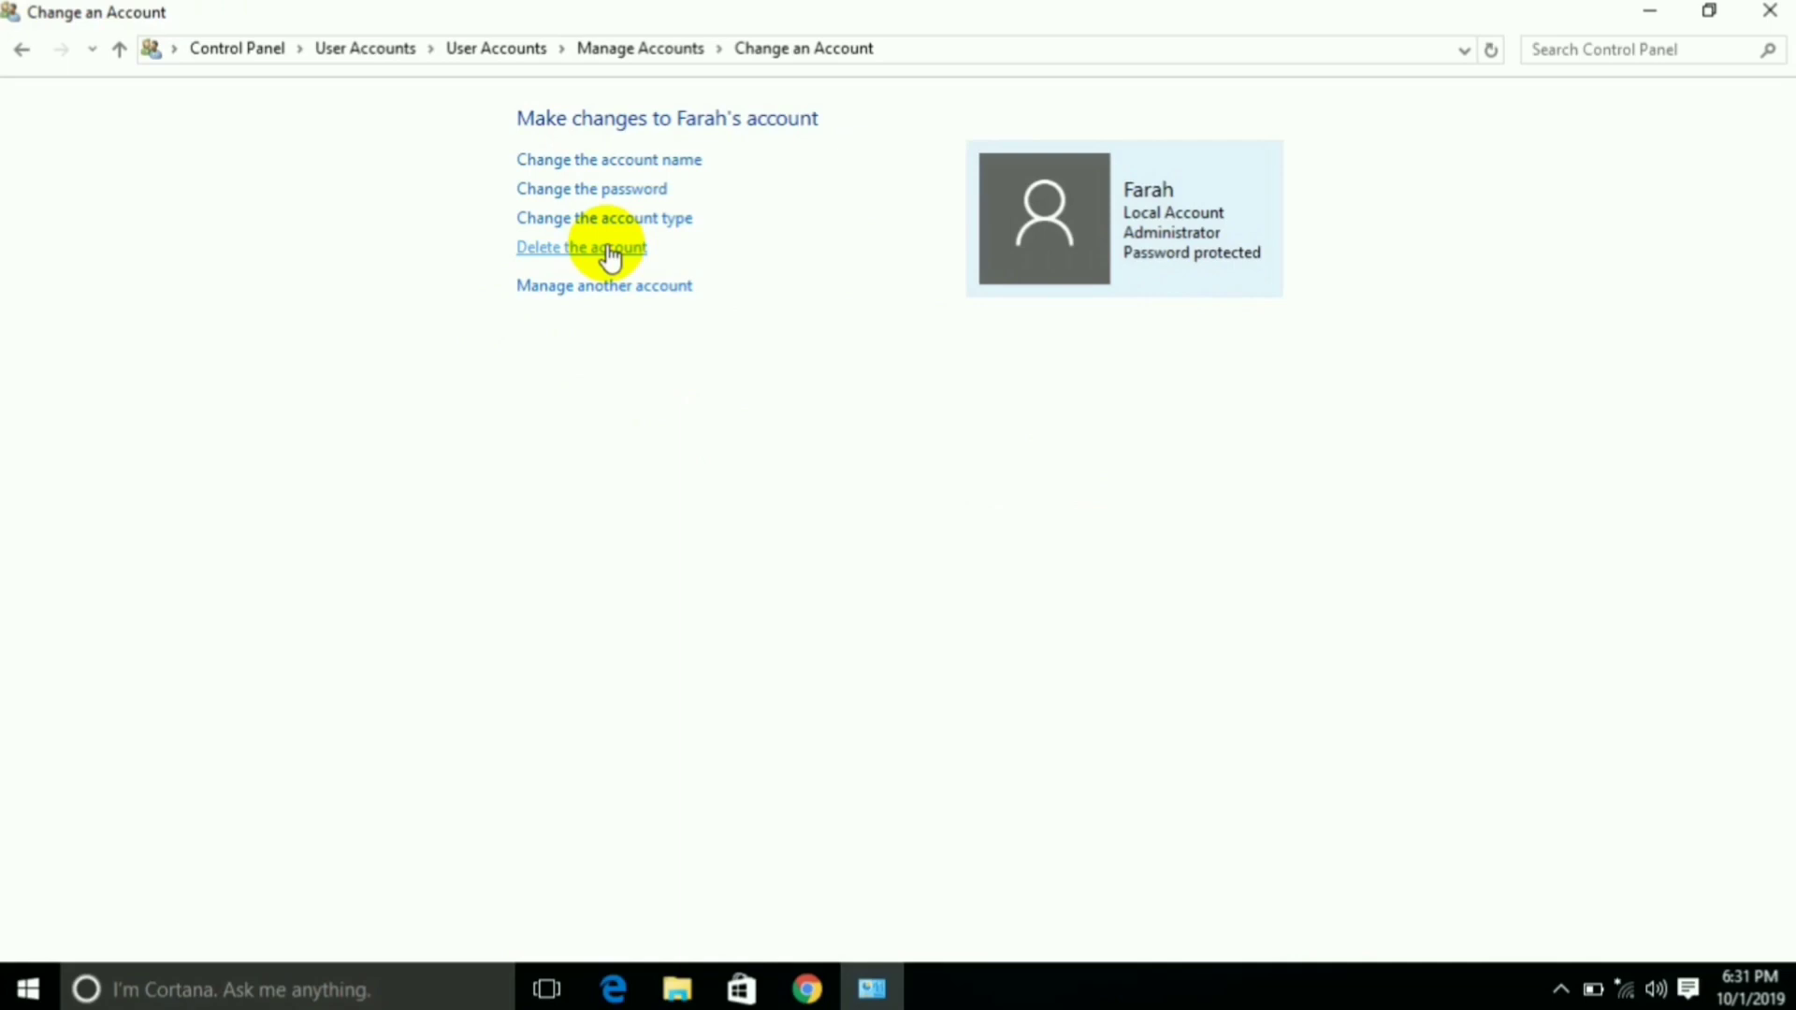
Delete the renamed account and its files, then close Manage Accounts
{"action": "left_click", "coordinate": [608, 248]}
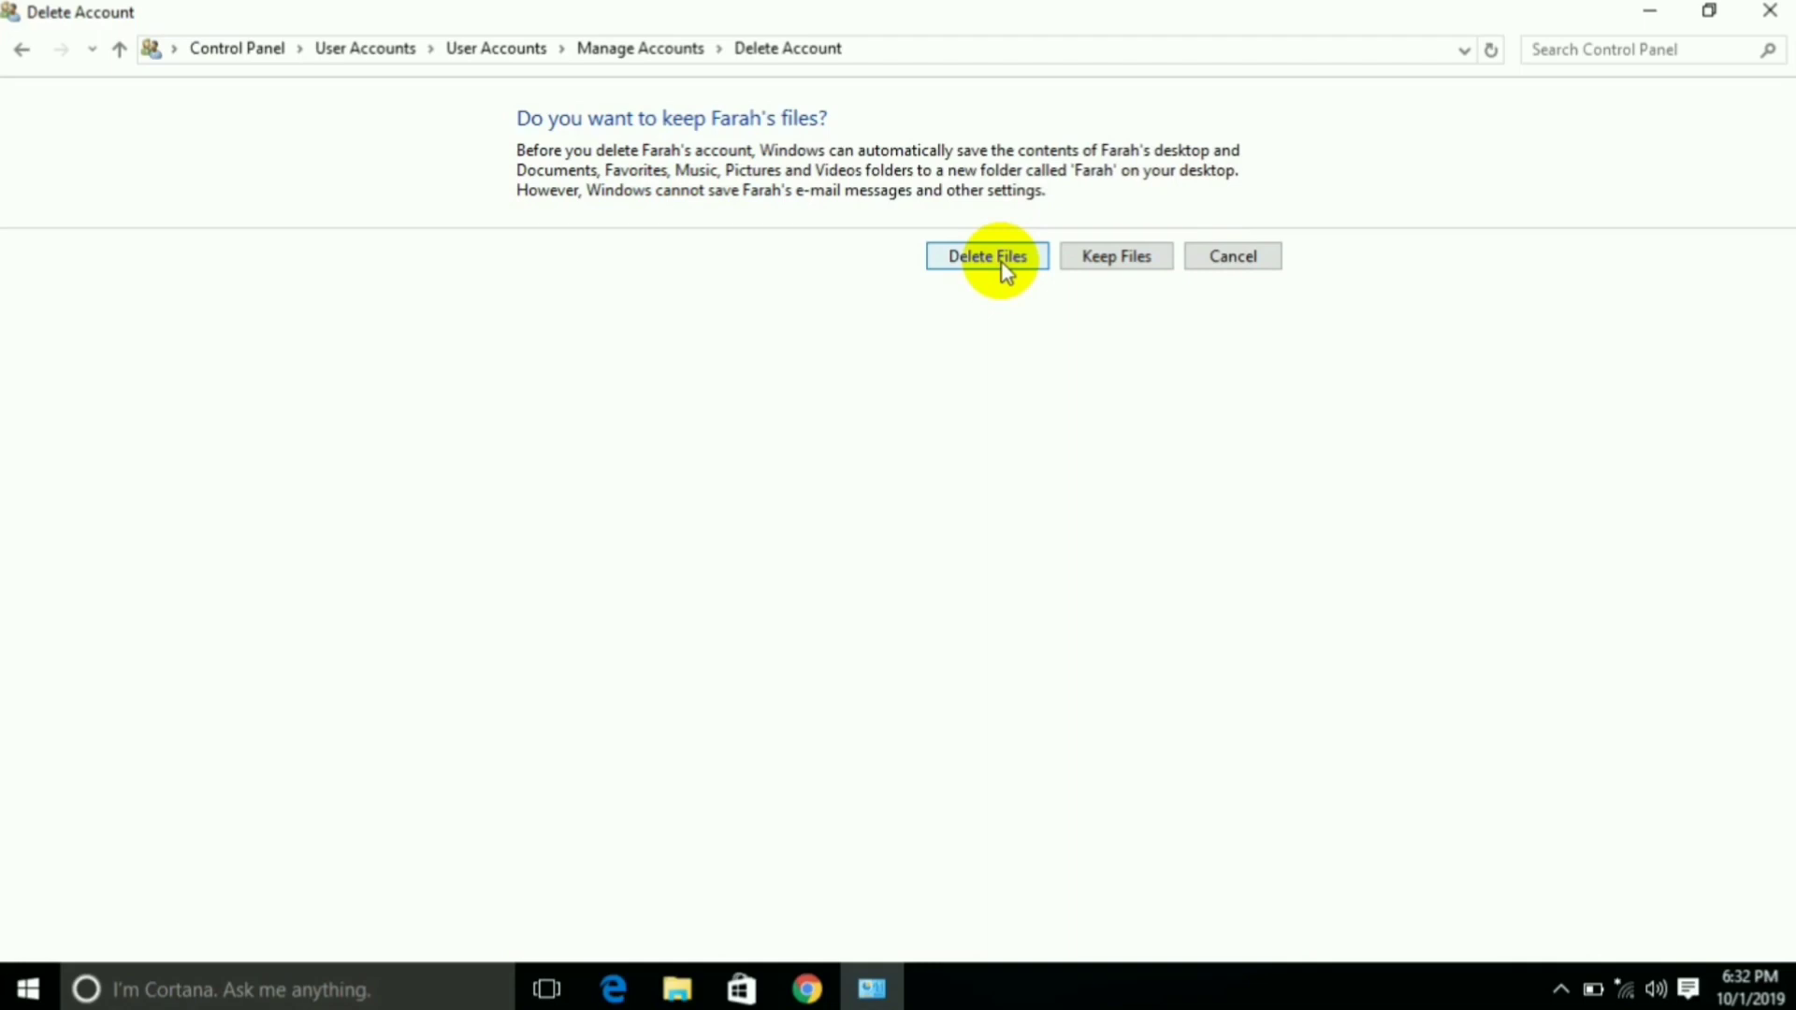
{"action": "left_click", "coordinate": [990, 265]}
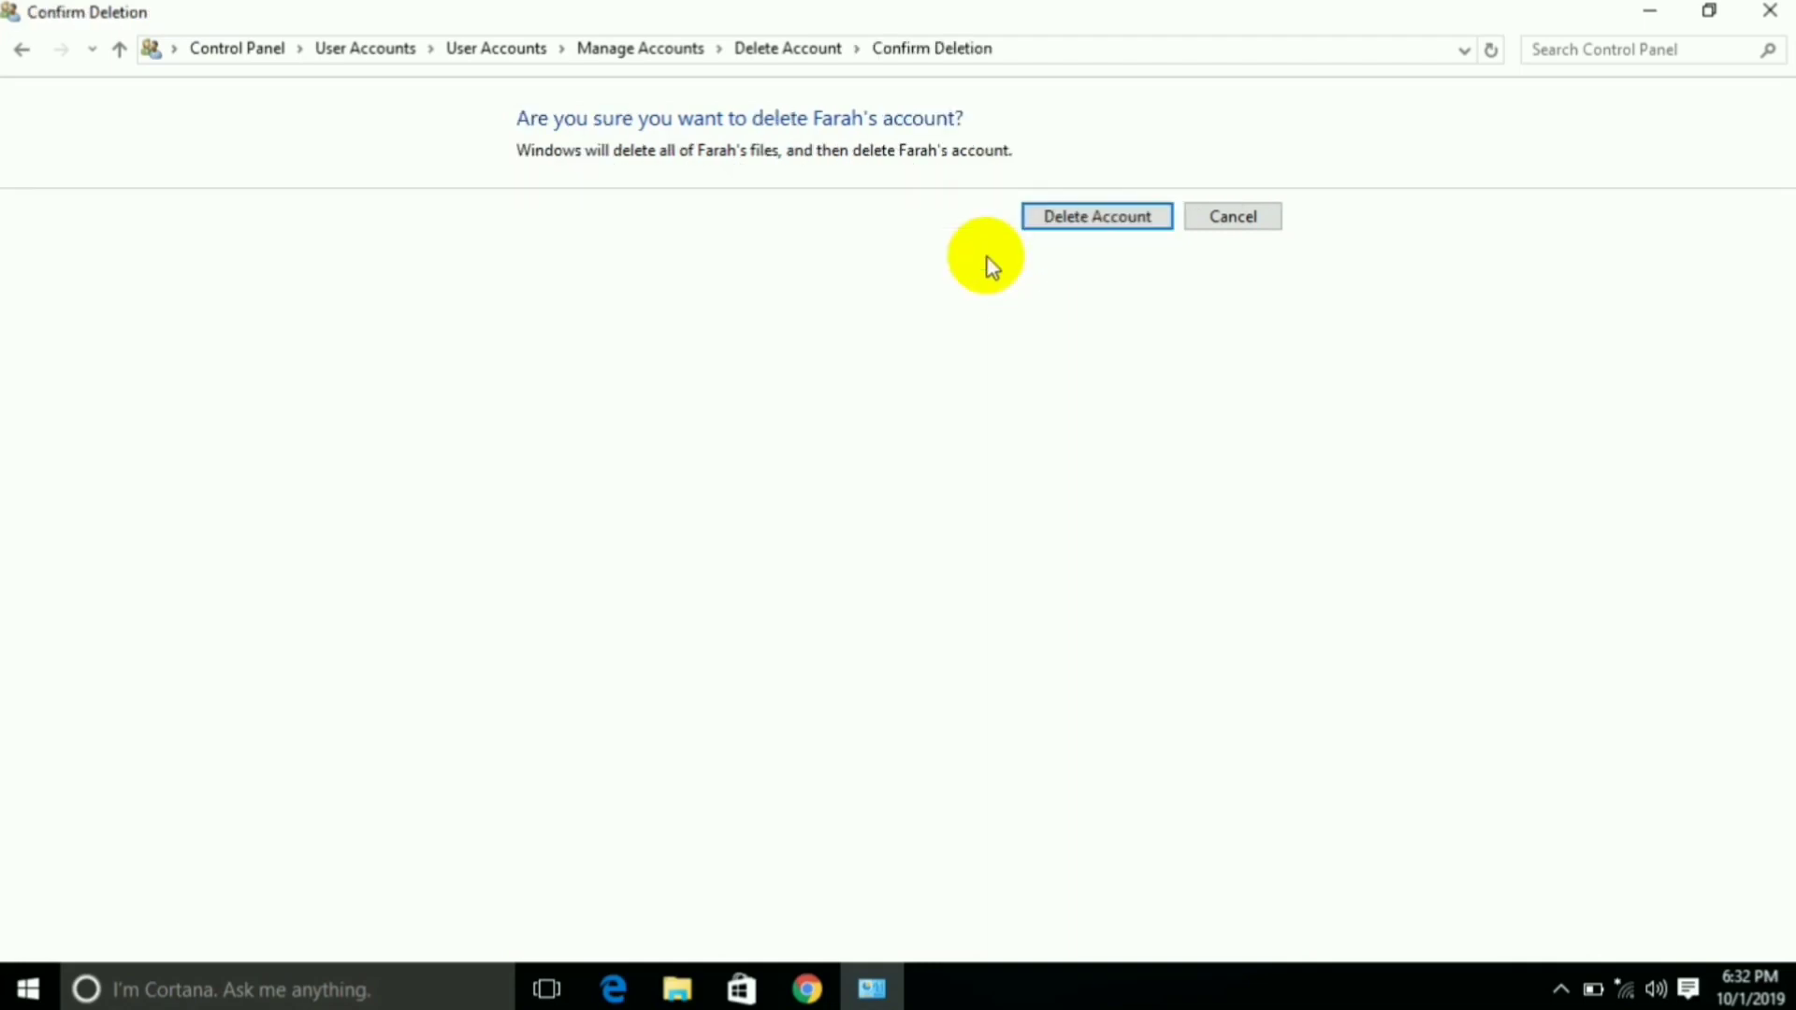
{"action": "left_click", "coordinate": [1102, 230]}
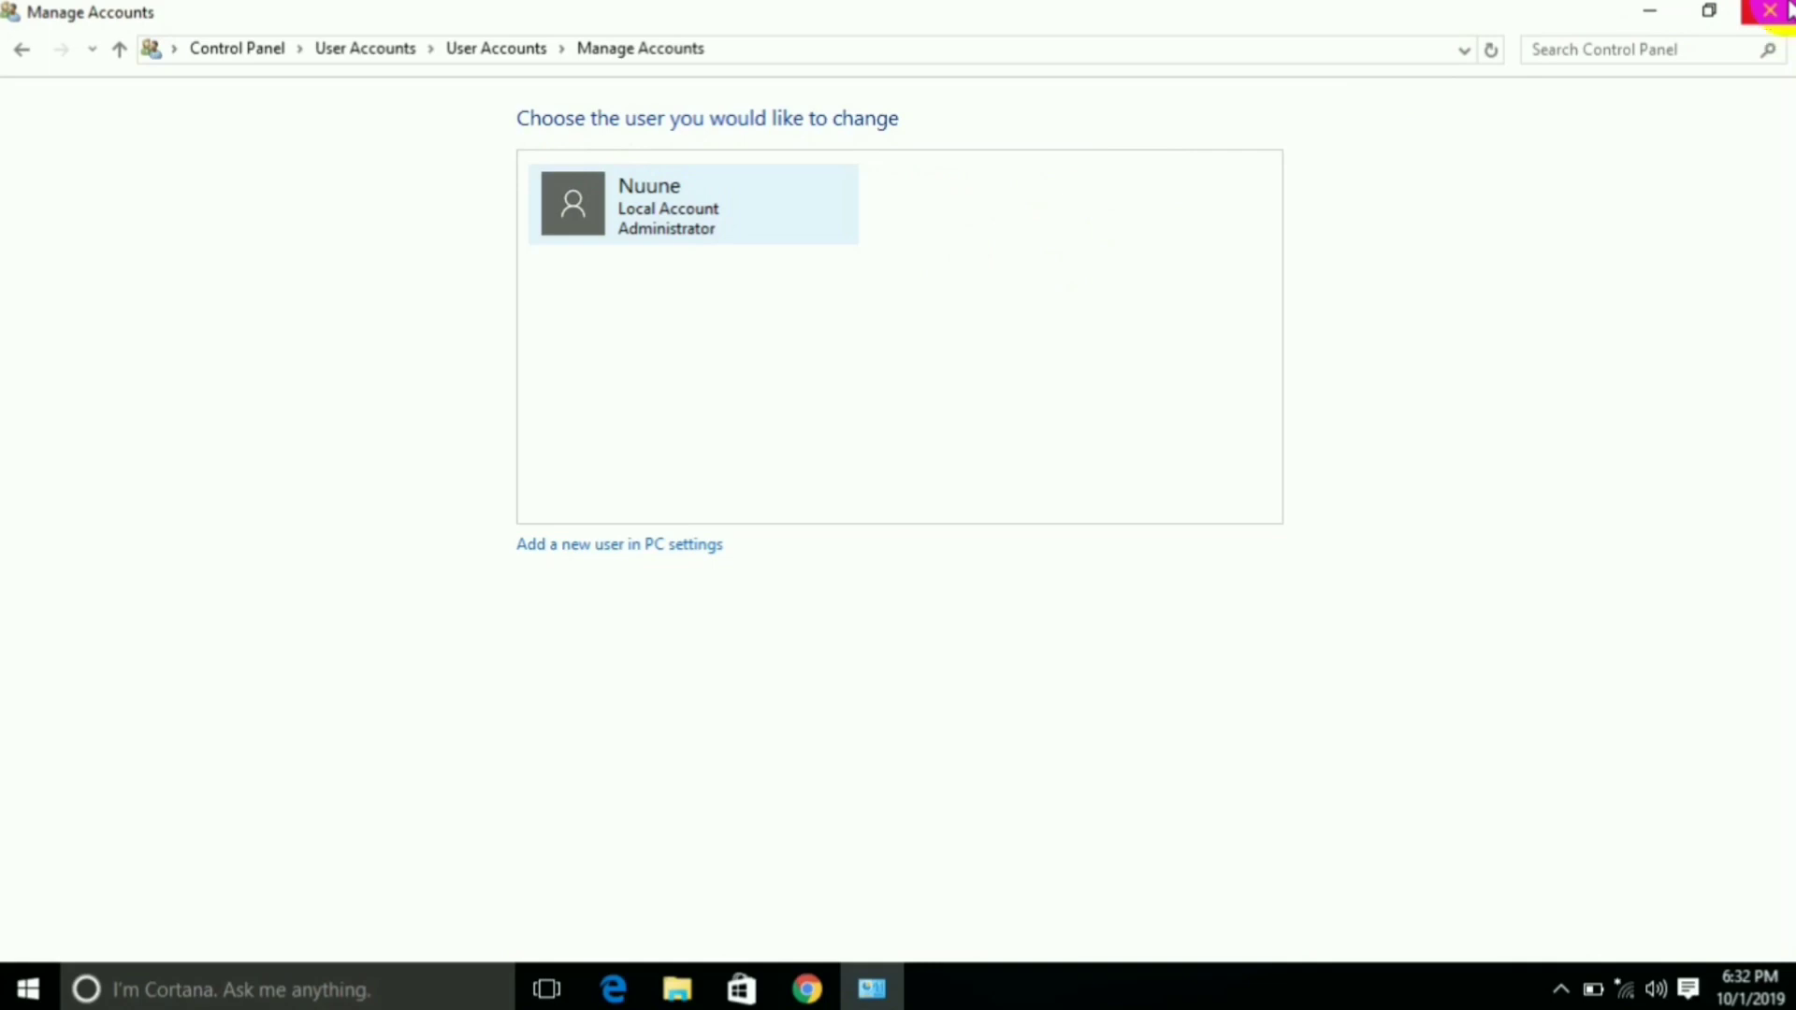
{"action": "left_click", "coordinate": [1787, 9]}
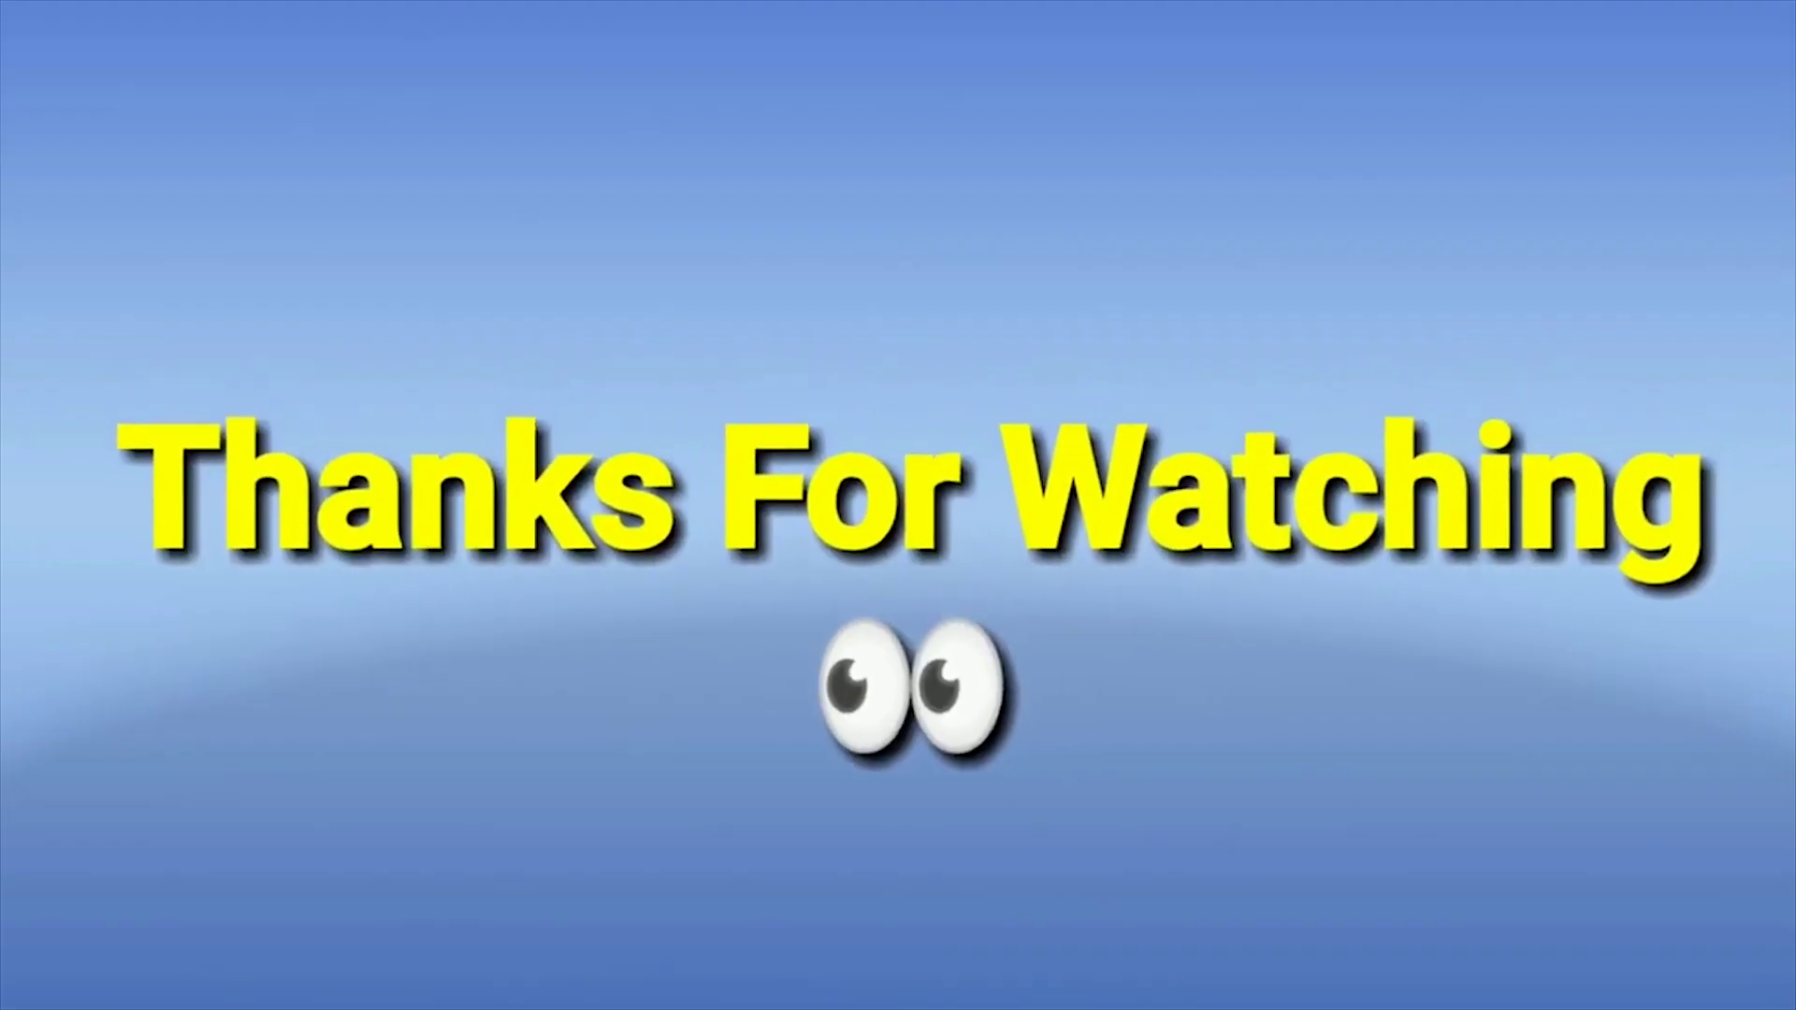